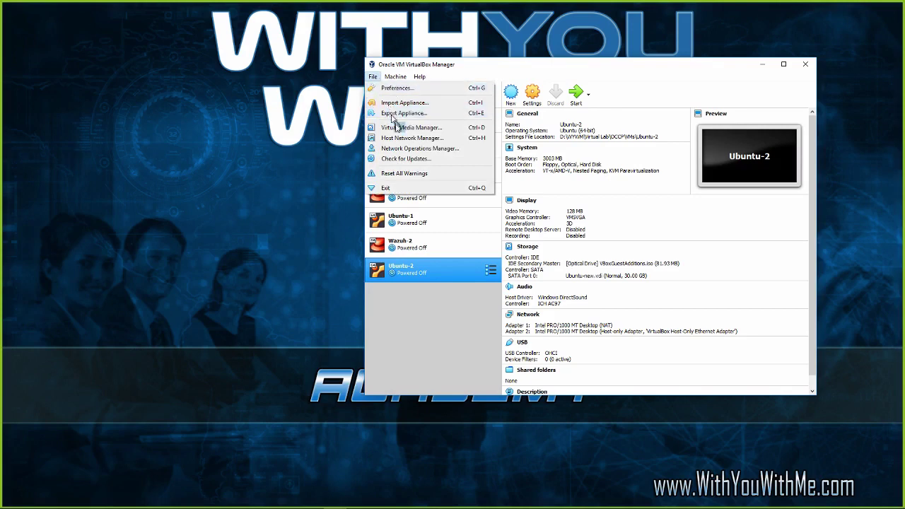
Check the host-only adapter's DHCP server range, 192.168.1.20–254, then close Host Network Manager.
{"action": "left_click", "coordinate": [401, 140]}
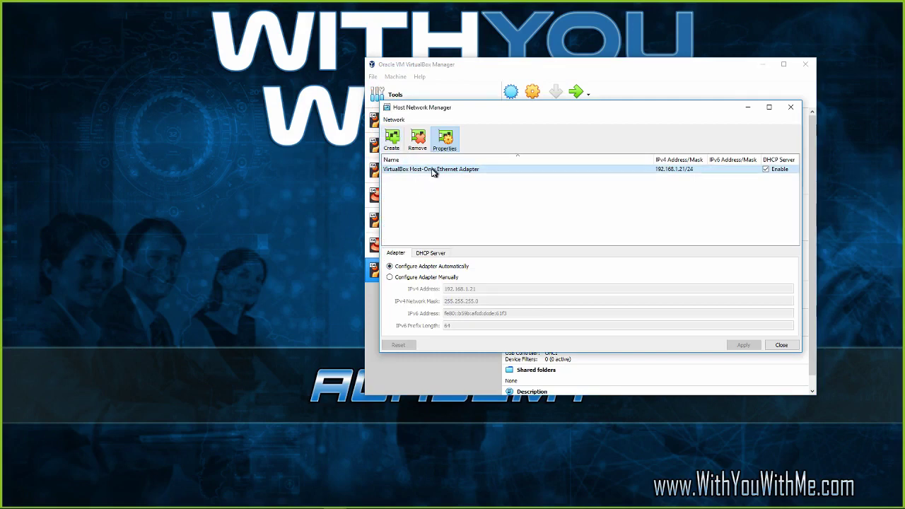
{"action": "mouse_move", "coordinate": [547, 172]}
{"action": "left_click", "coordinate": [440, 256]}
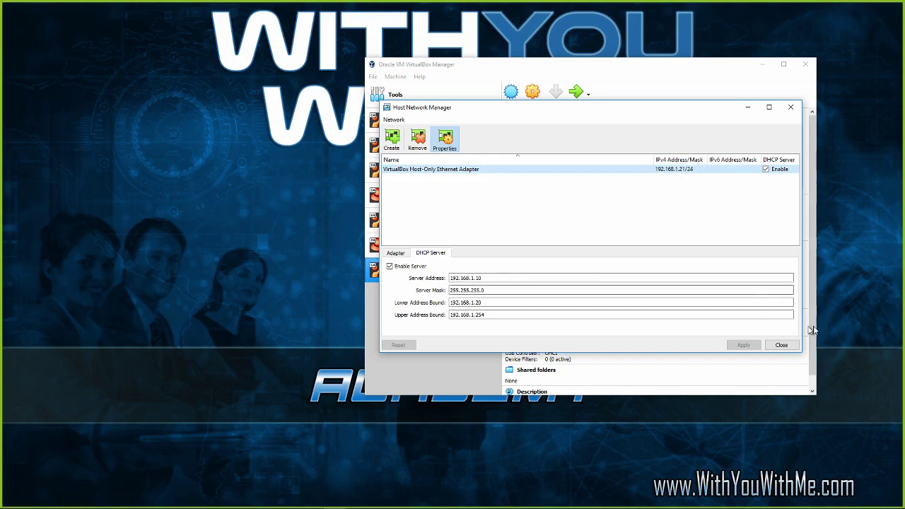
{"action": "left_click", "coordinate": [781, 344]}
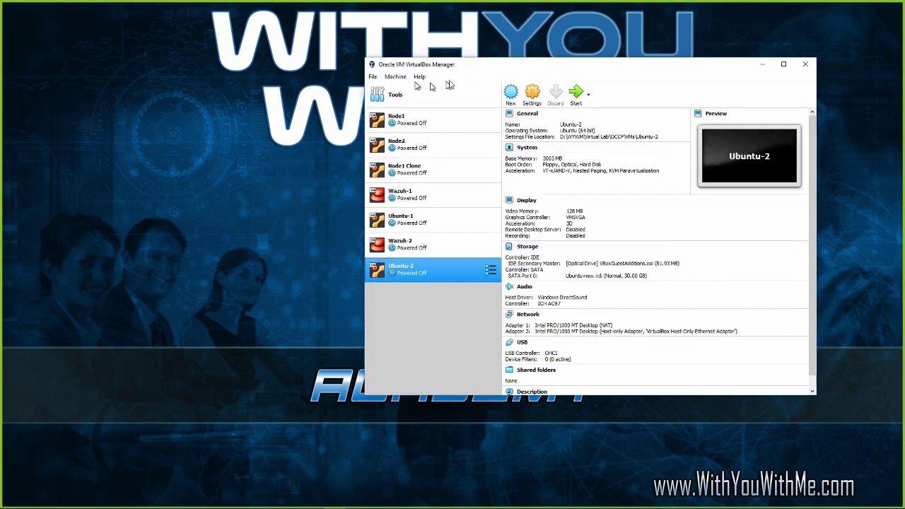
{"action": "left_click", "coordinate": [374, 77]}
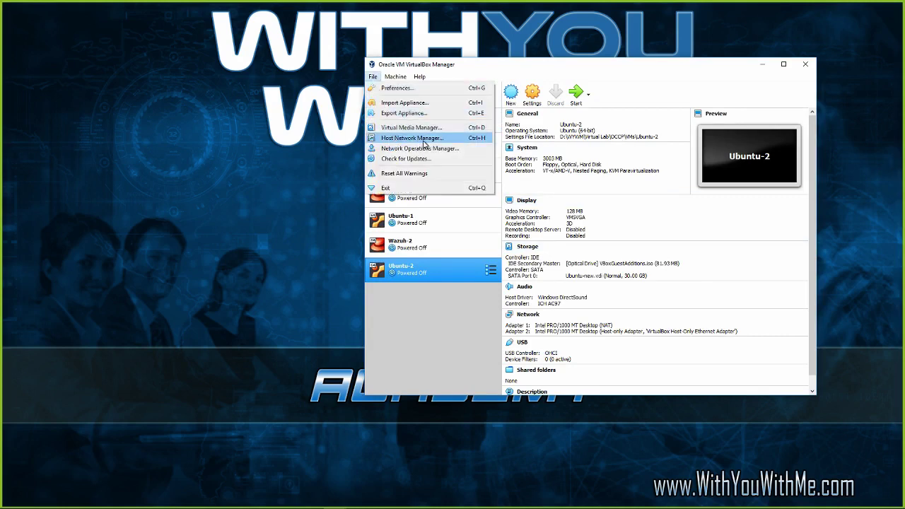
{"action": "left_click", "coordinate": [425, 144]}
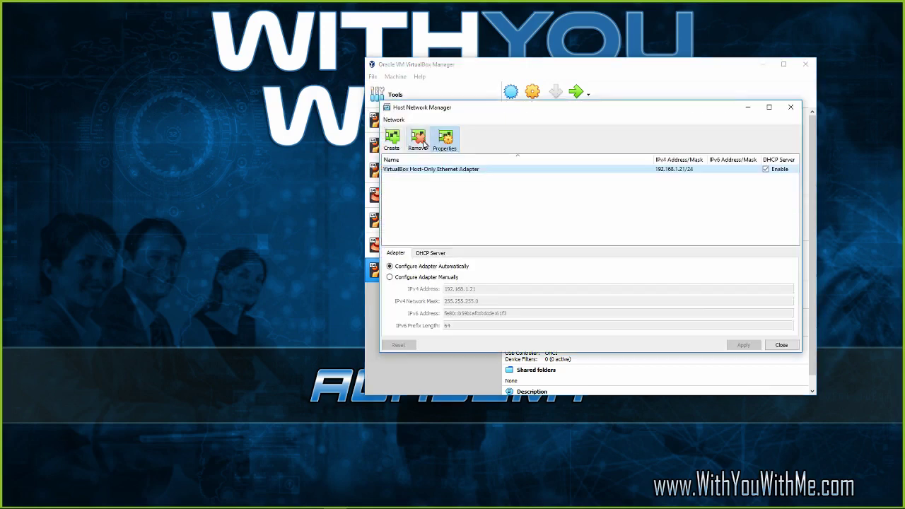
{"action": "mouse_move", "coordinate": [435, 175]}
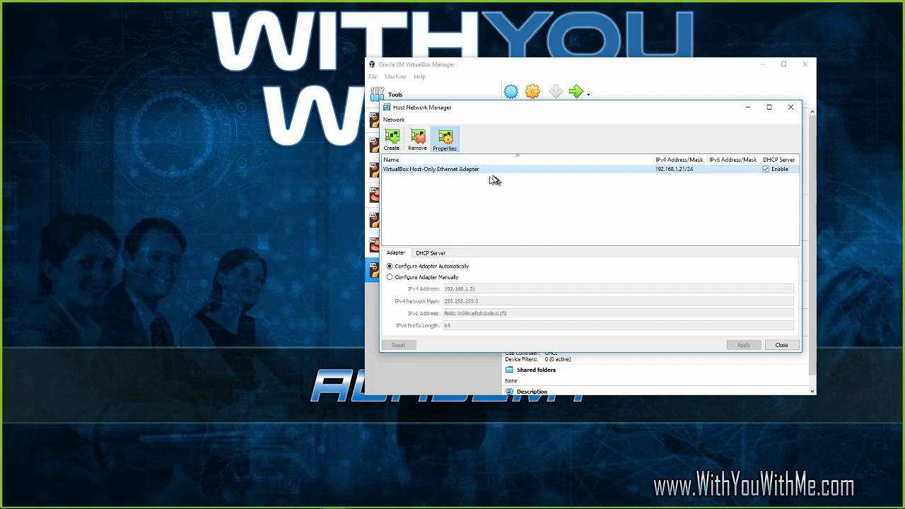
{"action": "left_click", "coordinate": [446, 140]}
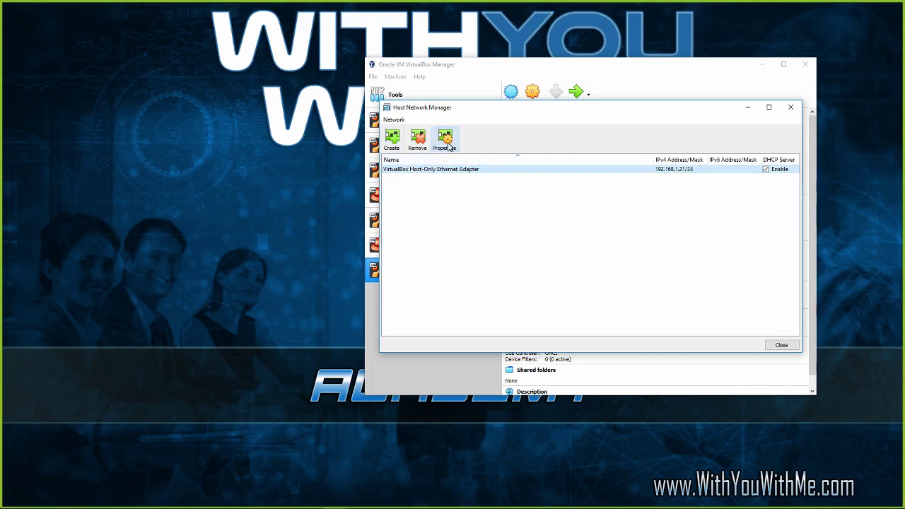
{"action": "left_click", "coordinate": [447, 142]}
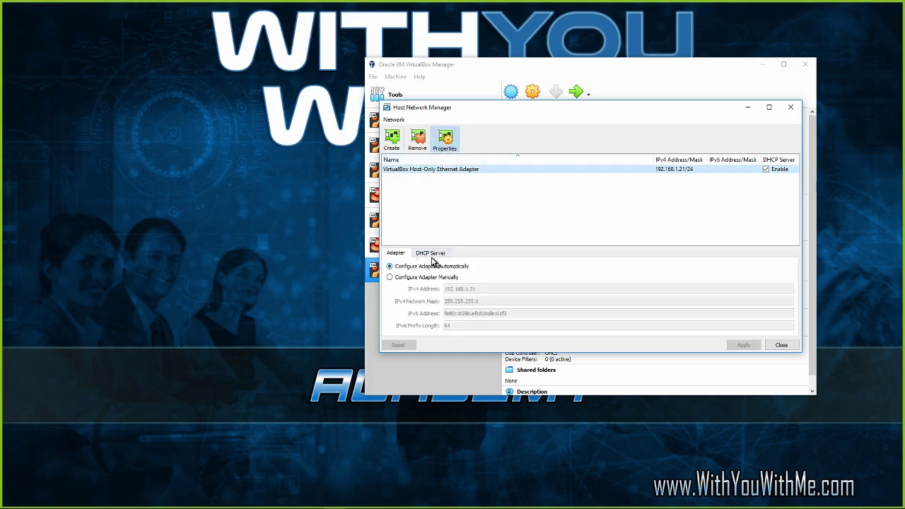
{"action": "left_click", "coordinate": [431, 254]}
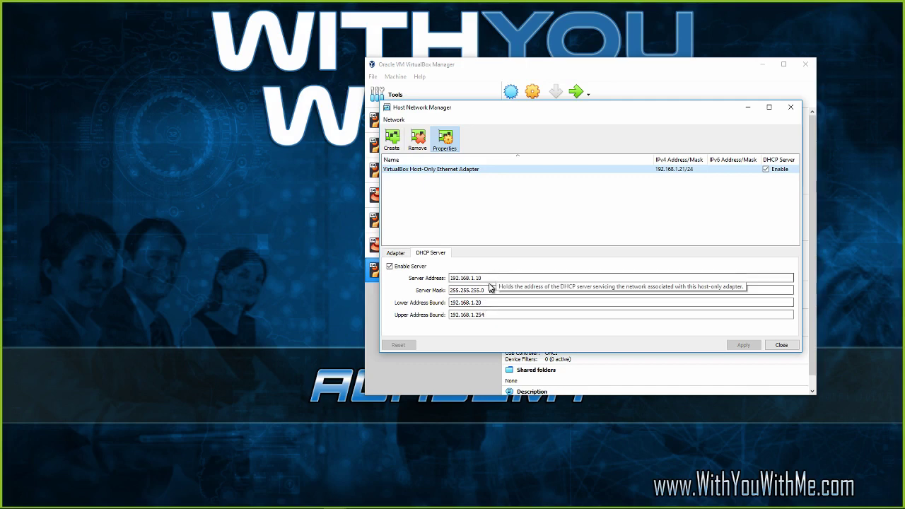
{"action": "left_click_drag", "start_coordinate": [484, 278], "coordinate": [447, 280]}
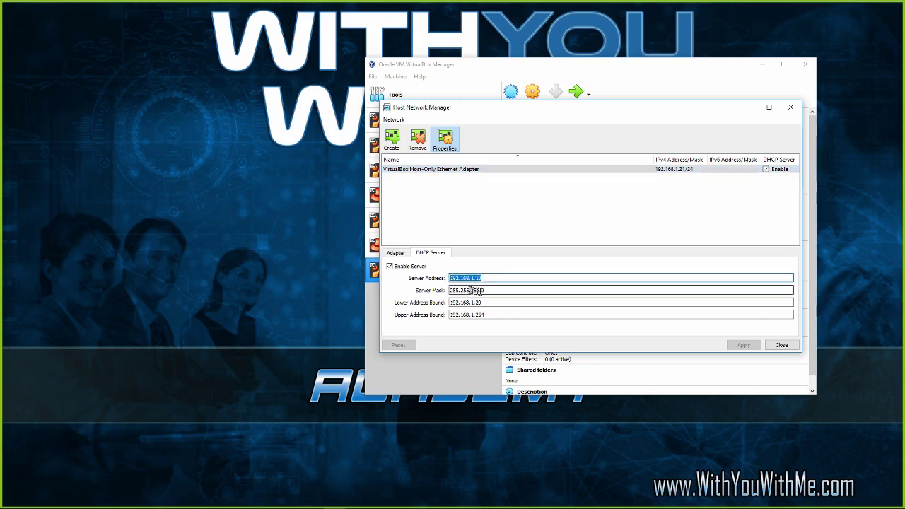
{"action": "left_click_drag", "start_coordinate": [500, 291], "coordinate": [450, 303]}
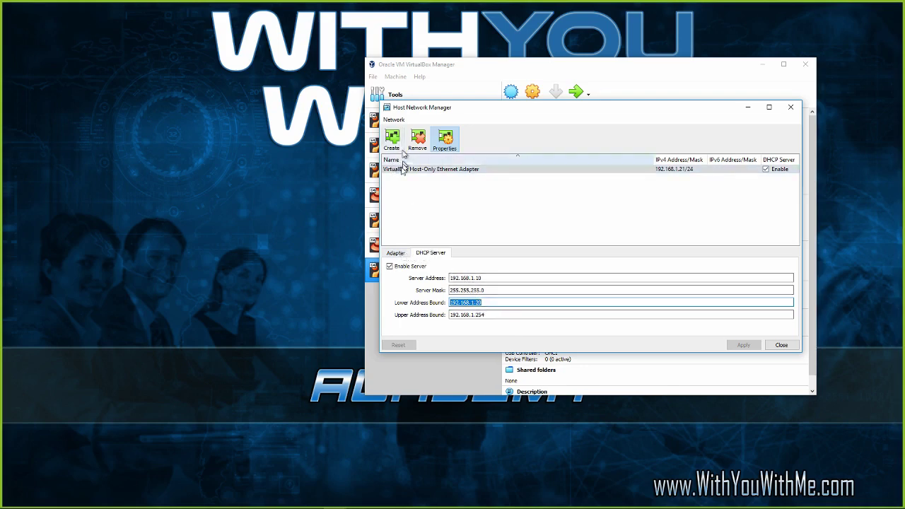
{"action": "left_click", "coordinate": [394, 253]}
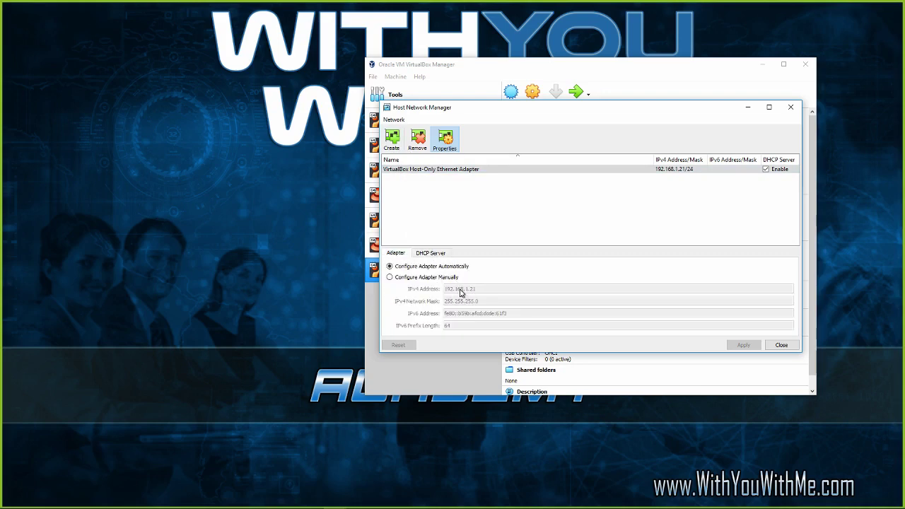
{"action": "left_click", "coordinate": [433, 254]}
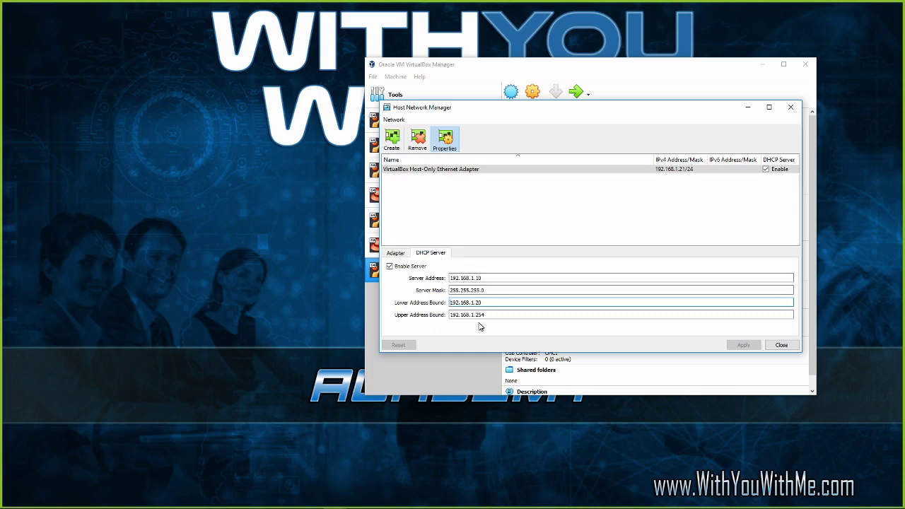
{"action": "left_click", "coordinate": [781, 346]}
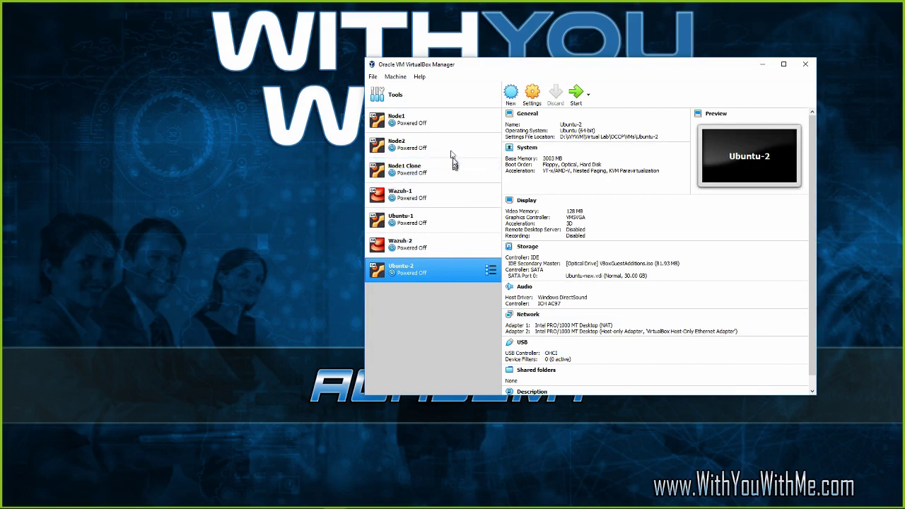
{"action": "left_click", "coordinate": [420, 77]}
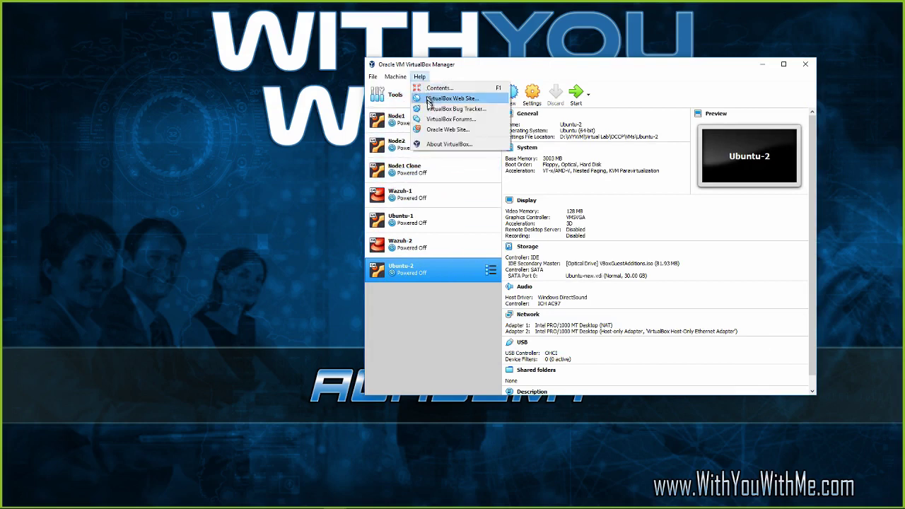
{"action": "left_click", "coordinate": [436, 144]}
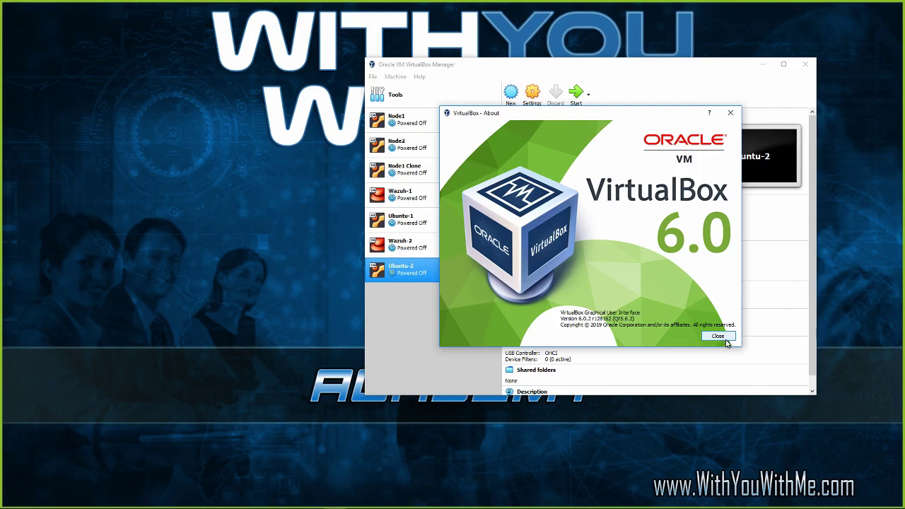
{"action": "left_click", "coordinate": [726, 339]}
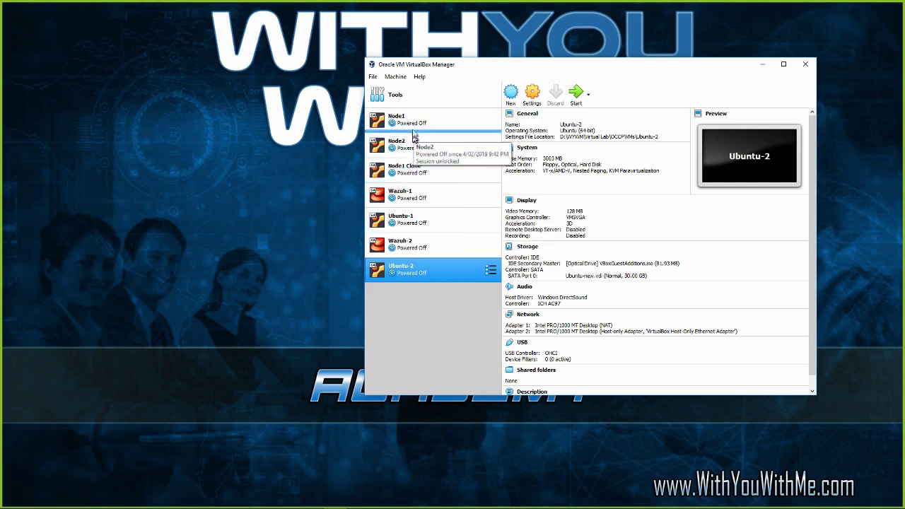
Confirm Wazuh-1's Adapter 2 is attached as Host-only Adapter to the VirtualBox Host-Only Ethernet Adapter.
{"action": "left_click", "coordinate": [434, 198]}
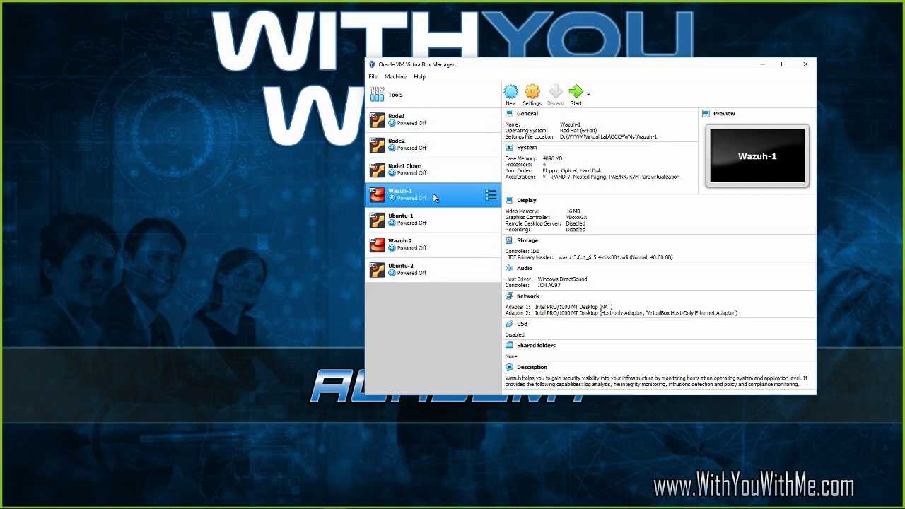
{"action": "right_click", "coordinate": [435, 198]}
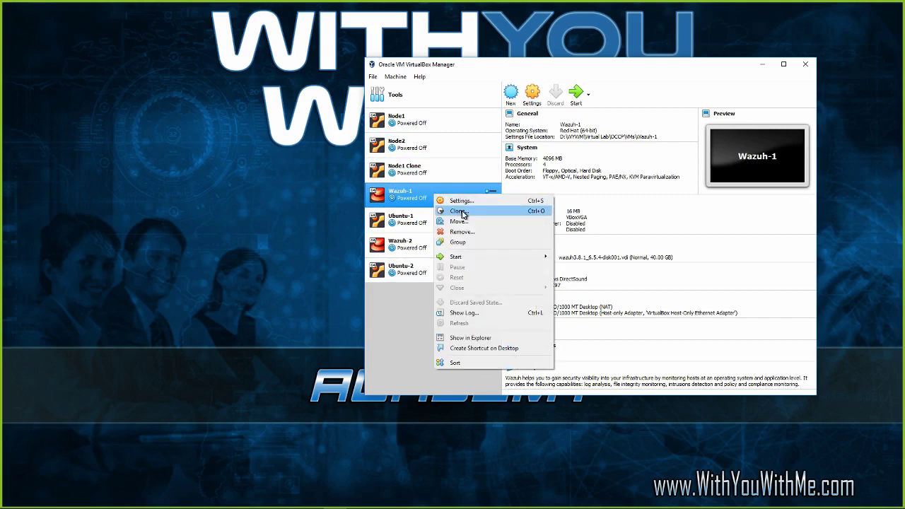
{"action": "left_click", "coordinate": [468, 206]}
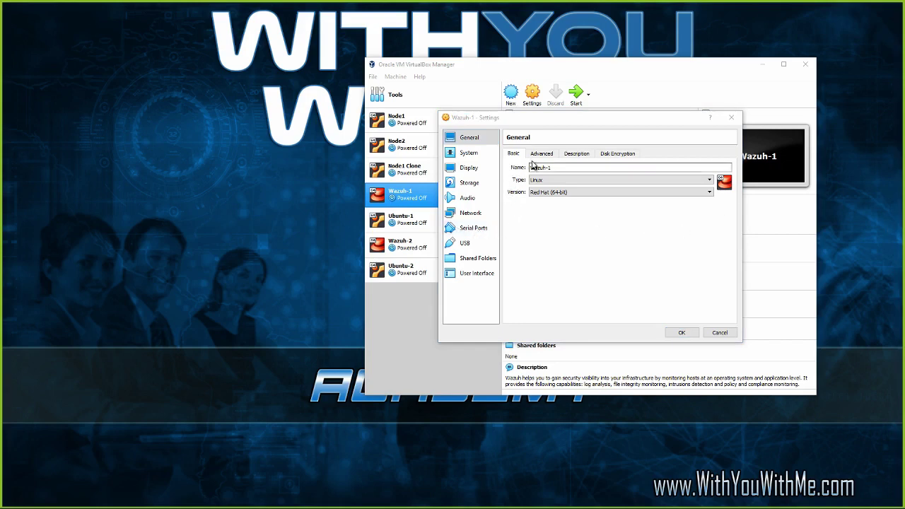
{"action": "left_click", "coordinate": [472, 213]}
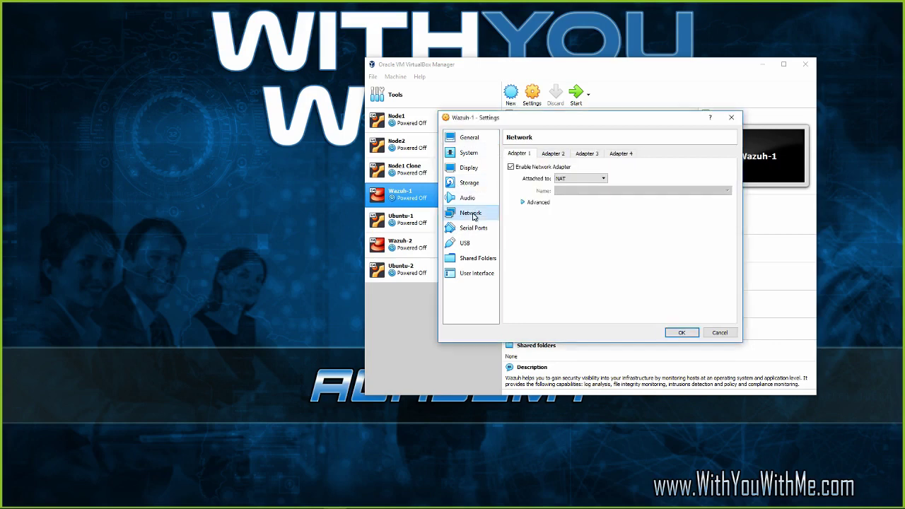
{"action": "left_click", "coordinate": [550, 156]}
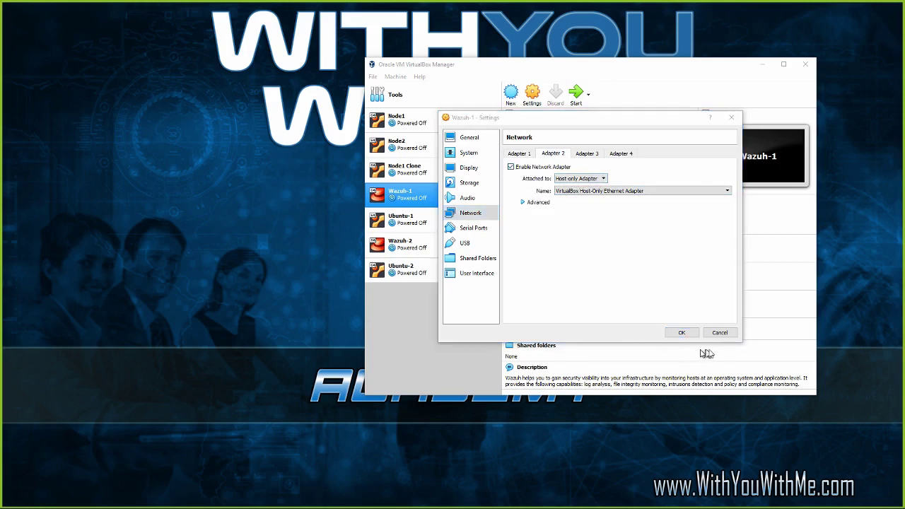
{"action": "left_click", "coordinate": [720, 333]}
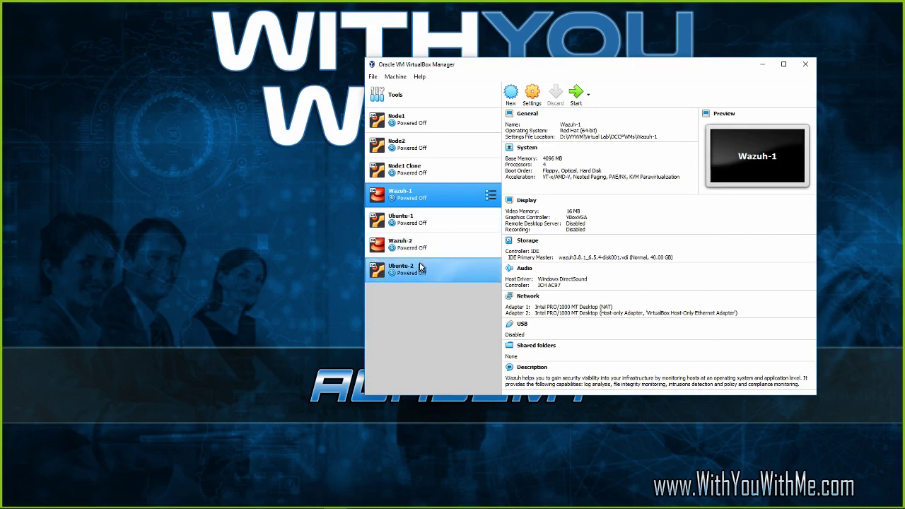
Set Ubuntu-1's network Adapter 2 to attach to the Host-only Adapter.
{"action": "left_click", "coordinate": [417, 221]}
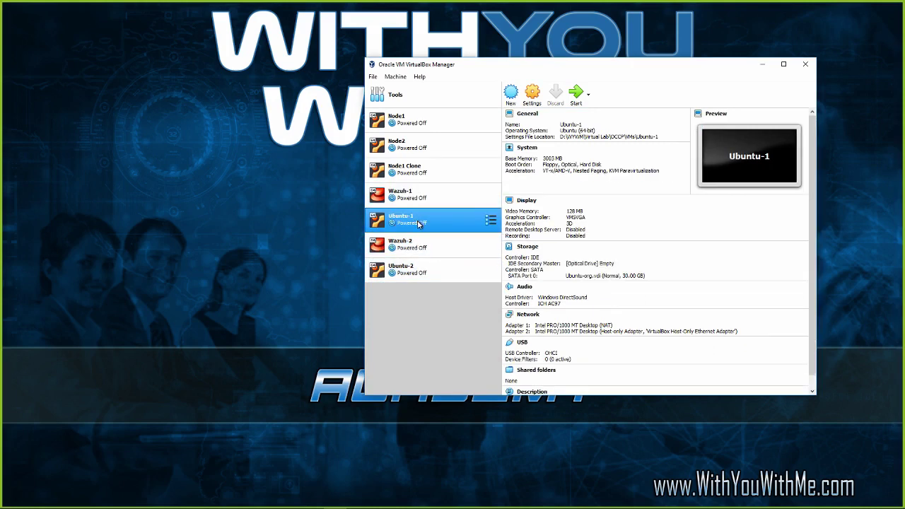
{"action": "right_click", "coordinate": [418, 223]}
{"action": "left_click", "coordinate": [432, 230]}
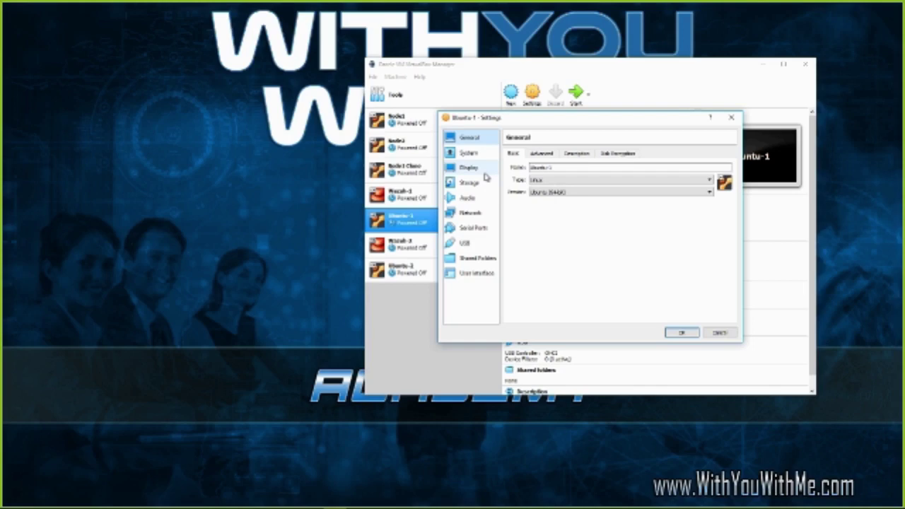
{"action": "left_click", "coordinate": [470, 170]}
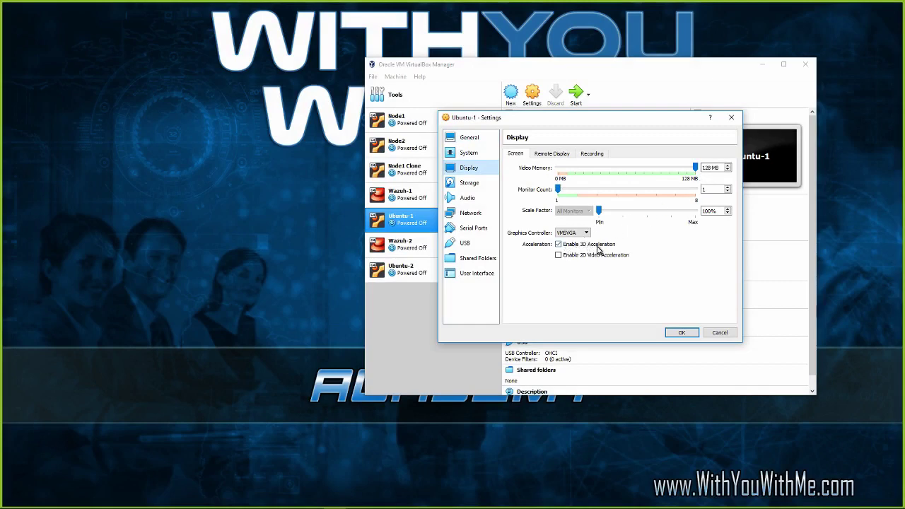
{"action": "left_click", "coordinate": [472, 215]}
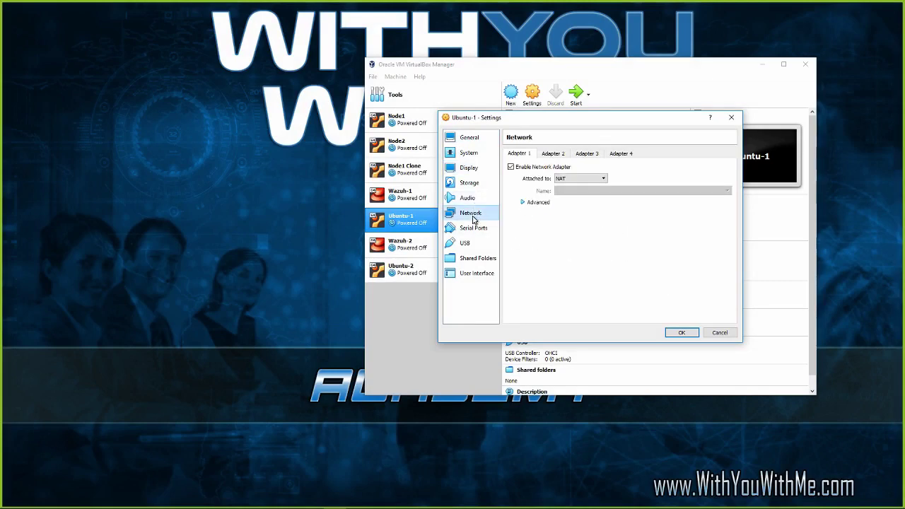
{"action": "left_click", "coordinate": [555, 153]}
{"action": "left_click", "coordinate": [574, 179]}
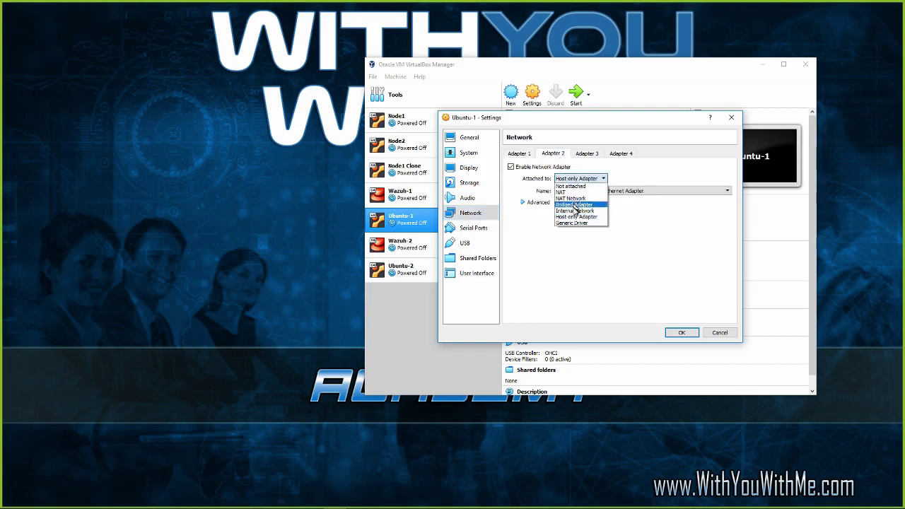
{"action": "left_click", "coordinate": [576, 217]}
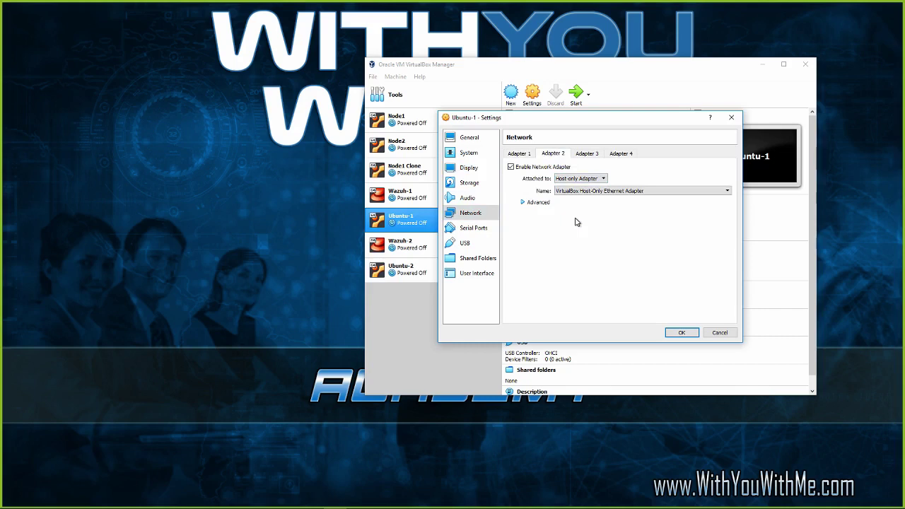
Save Ubuntu-1's network settings and start the Wazuh-1 machine.
{"action": "left_click", "coordinate": [524, 203]}
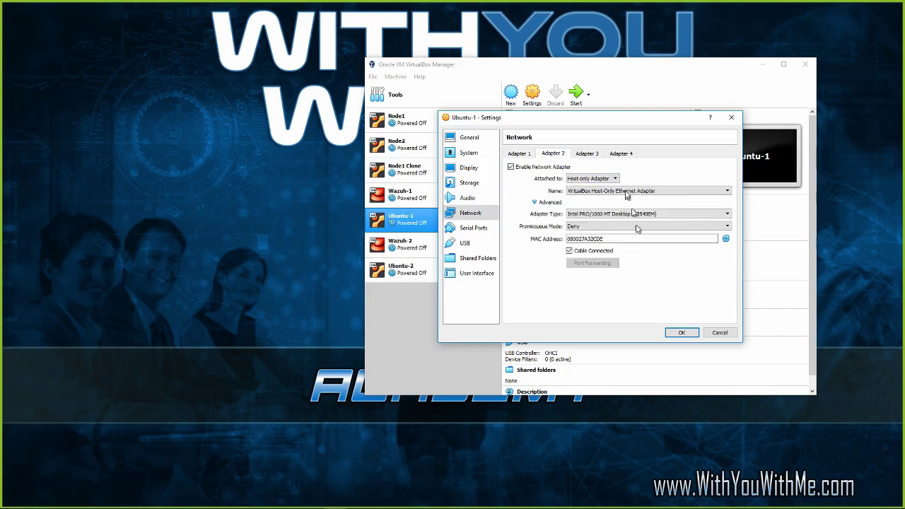
{"action": "left_click", "coordinate": [536, 204]}
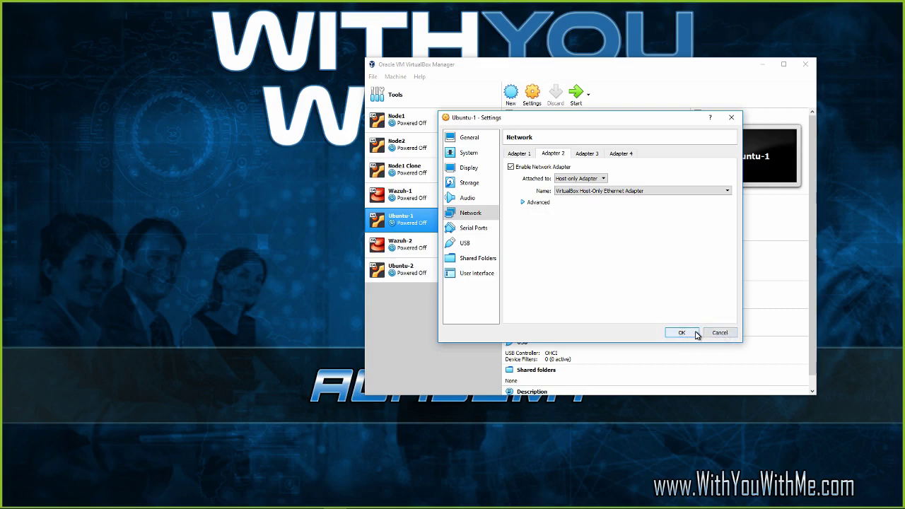
{"action": "left_click", "coordinate": [719, 333]}
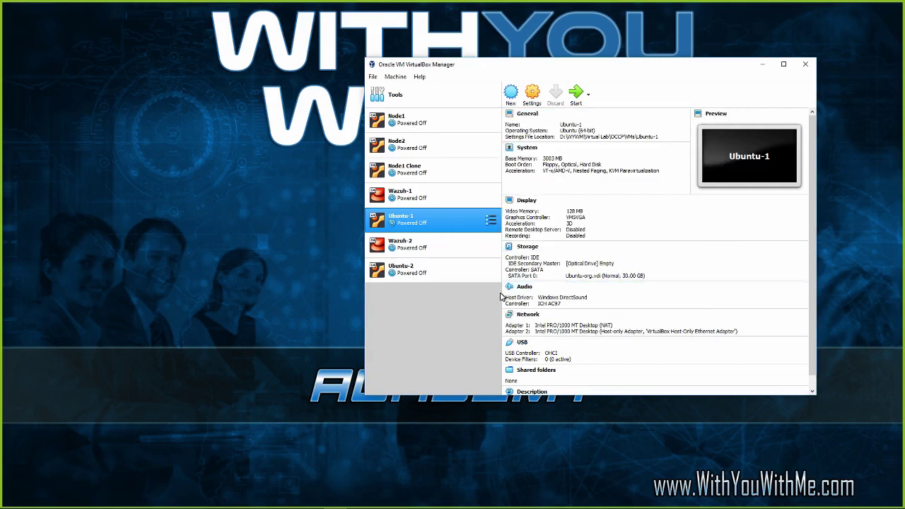
{"action": "left_click", "coordinate": [453, 196]}
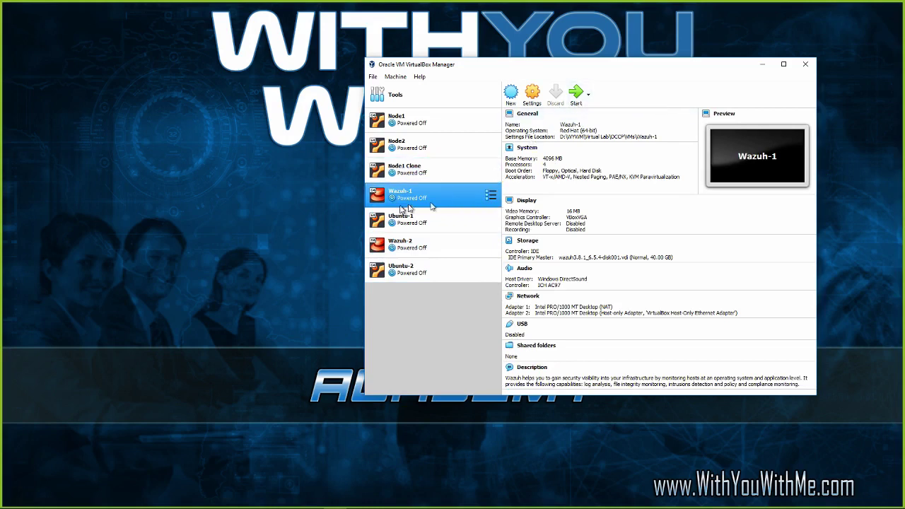
{"action": "left_click", "coordinate": [576, 93]}
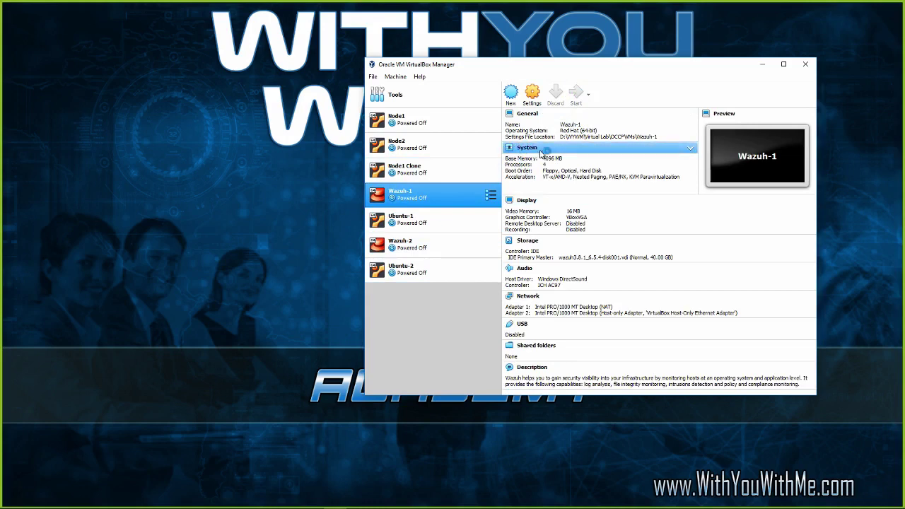
Wait for Wazuh-1 to reach Running and move its console, showing the CentOS login prompt, to the top-left.
{"action": "left_click", "coordinate": [429, 224]}
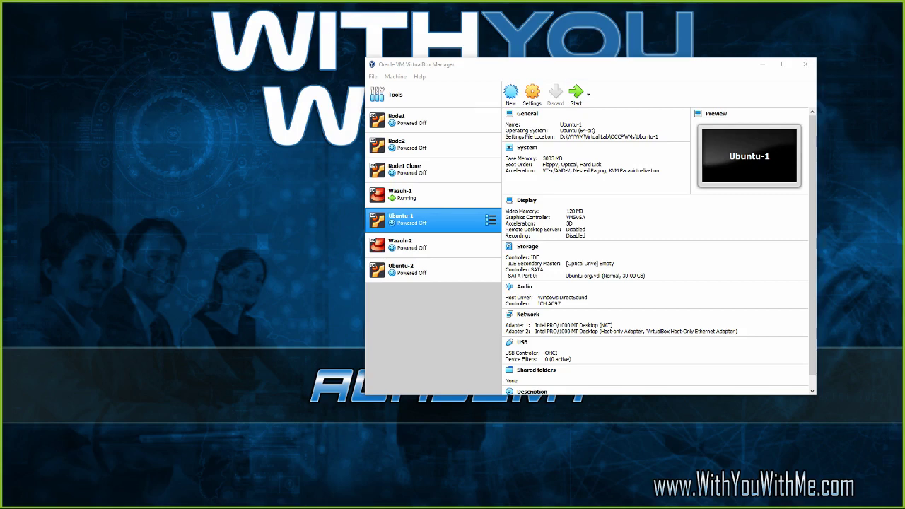
{"action": "left_click_drag", "start_coordinate": [399, 71], "coordinate": [111, 22]}
Start Ubuntu-1 and minimise VirtualBox Manager, leaving the Wazuh-1 console showing.
{"action": "left_click", "coordinate": [120, 60]}
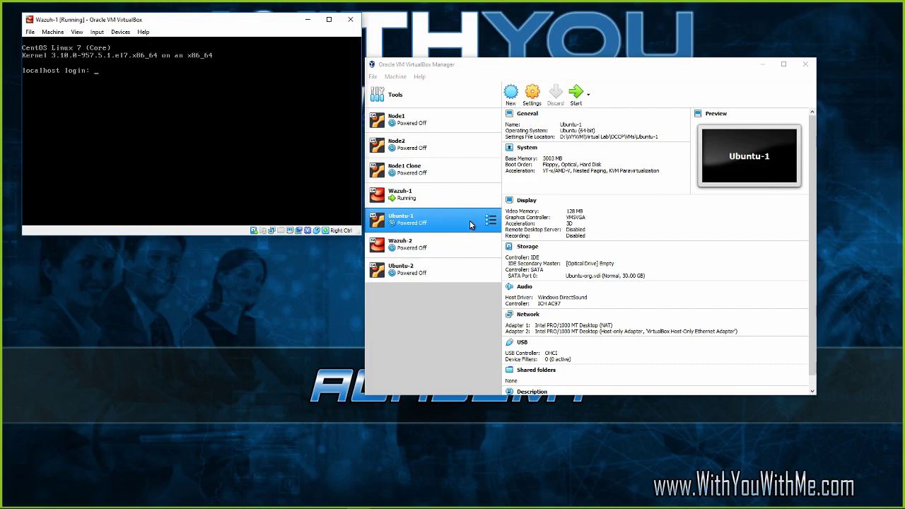
{"action": "left_click", "coordinate": [576, 99]}
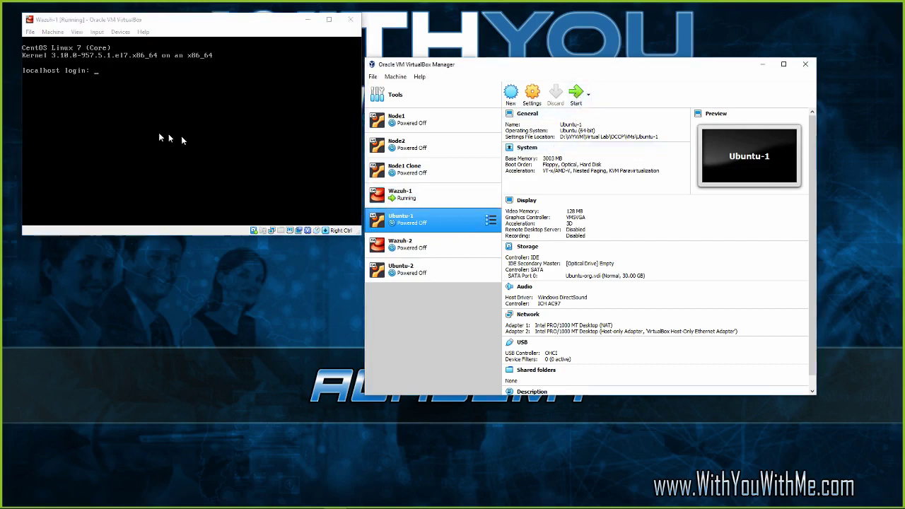
{"action": "left_click", "coordinate": [575, 97]}
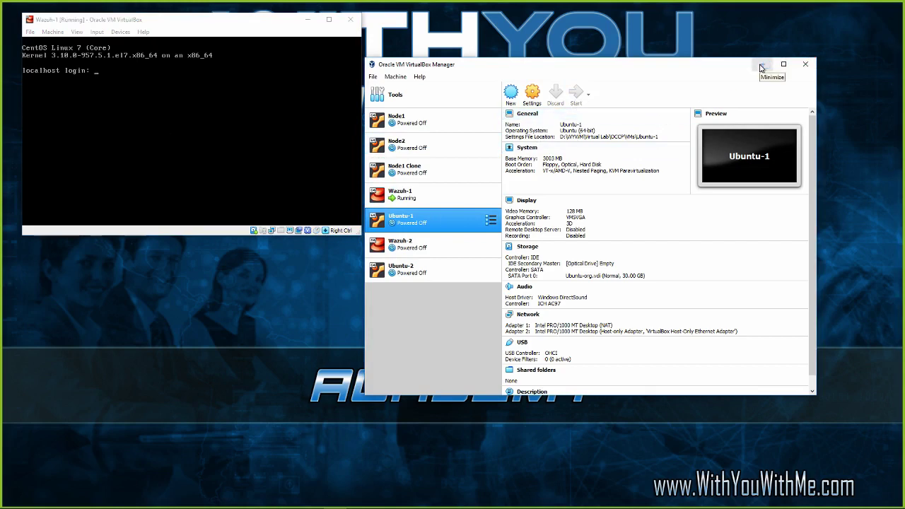
{"action": "left_click", "coordinate": [761, 67]}
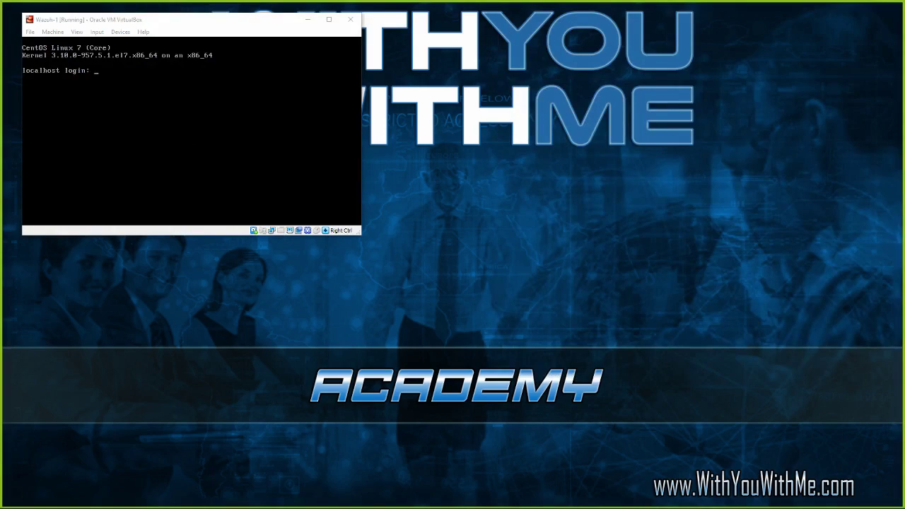
Switch to the Wazuh Server Install guide, enlarge its window, and scroll to SETTING UP WAZUH.
{"action": "key", "text": "alt+Tab"}
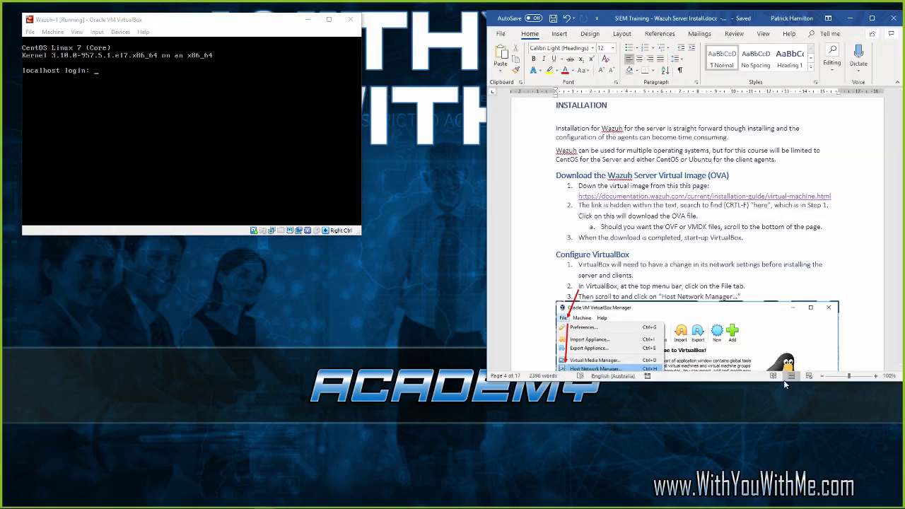
{"action": "left_click_drag", "start_coordinate": [784, 380], "coordinate": [796, 507]}
{"action": "scroll", "coordinate": [722, 213], "scroll_direction": "down", "scroll_amount": 5}
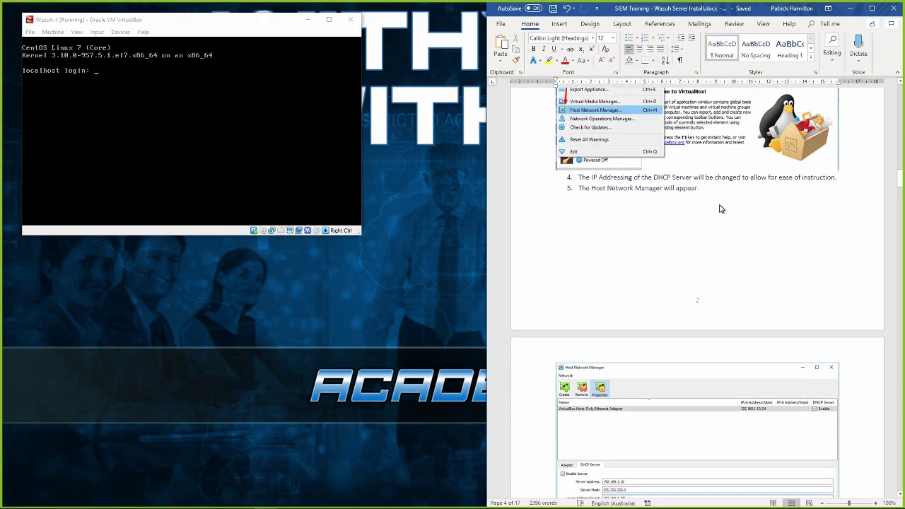
{"action": "scroll", "coordinate": [722, 210], "scroll_direction": "down", "scroll_amount": 5}
{"action": "scroll", "coordinate": [718, 208], "scroll_direction": "down", "scroll_amount": 6}
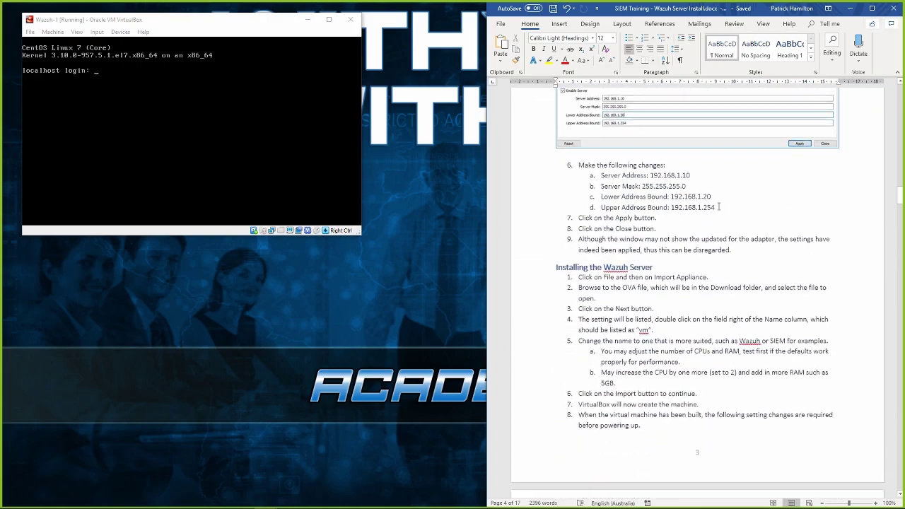
{"action": "scroll", "coordinate": [719, 205], "scroll_direction": "down", "scroll_amount": 15}
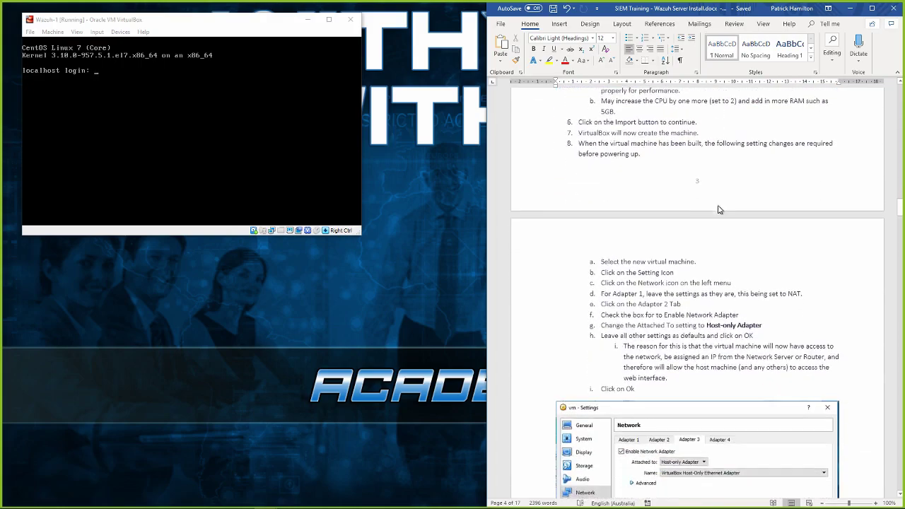
{"action": "scroll", "coordinate": [717, 208], "scroll_direction": "down", "scroll_amount": 12}
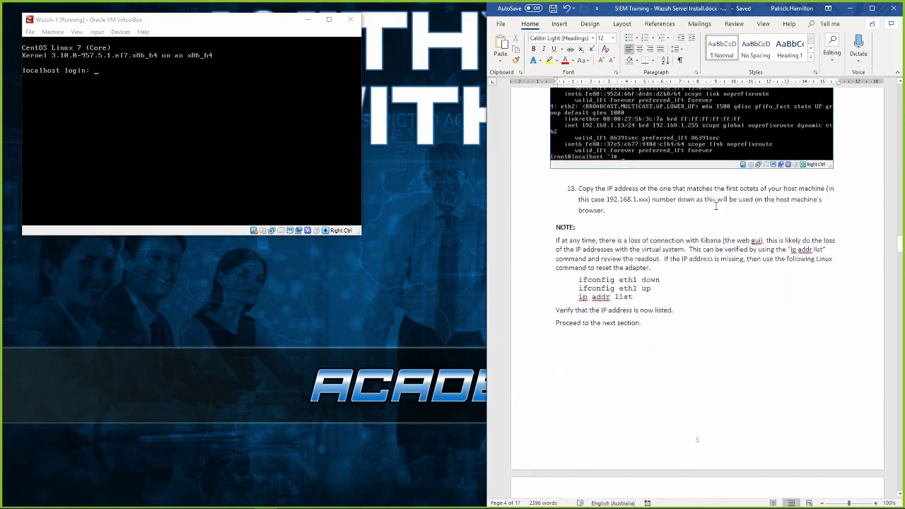
{"action": "scroll", "coordinate": [716, 207], "scroll_direction": "down", "scroll_amount": 4}
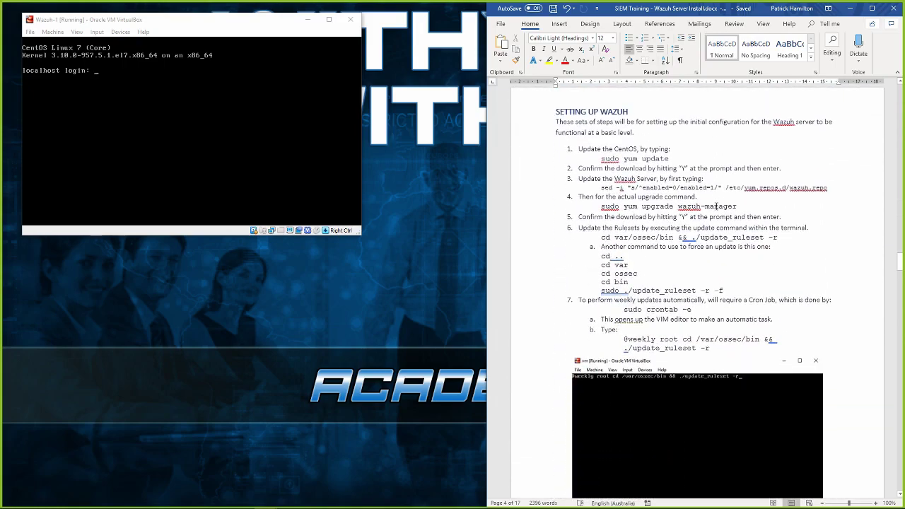
{"action": "scroll", "coordinate": [717, 207], "scroll_direction": "up", "scroll_amount": 2}
{"action": "scroll", "coordinate": [716, 207], "scroll_direction": "up", "scroll_amount": 3}
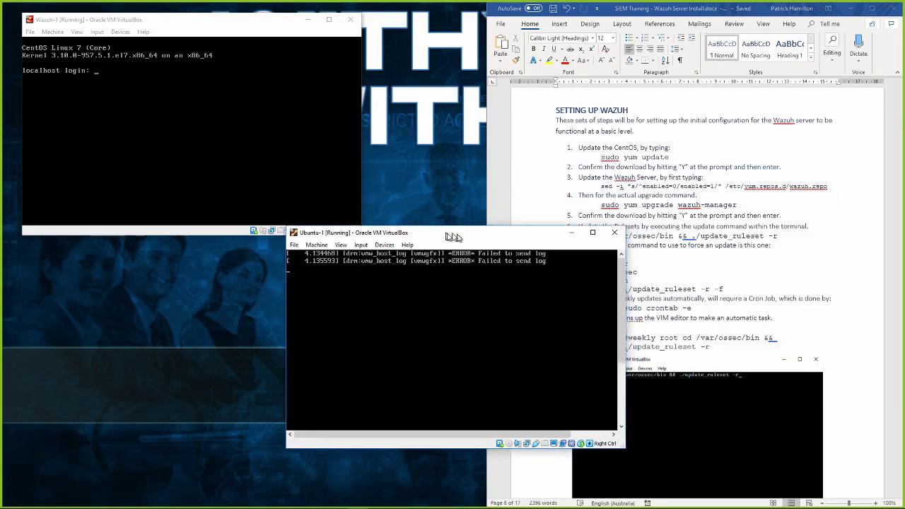
Log in to the Wazuh-1 console and run ip addr, showing eth1 at 192.168.1.20/24.
{"action": "left_click_drag", "start_coordinate": [445, 238], "coordinate": [192, 264]}
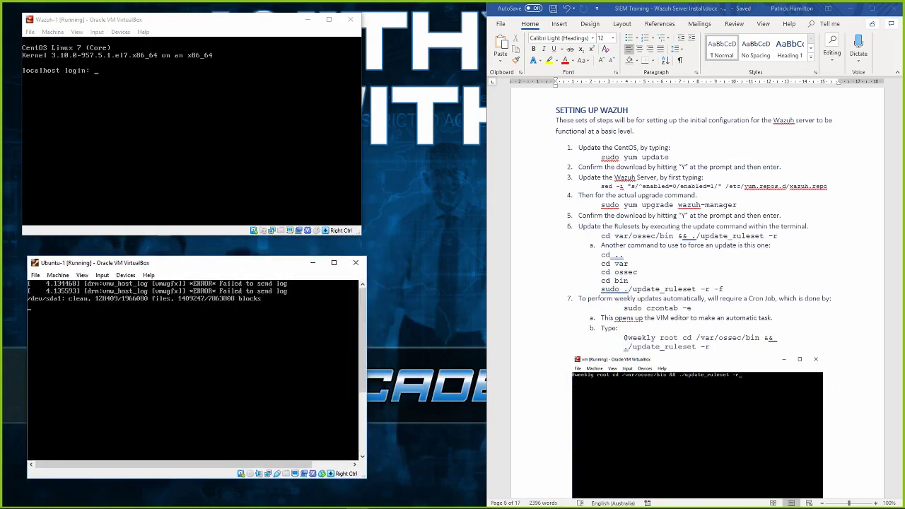
{"action": "left_click", "coordinate": [197, 169]}
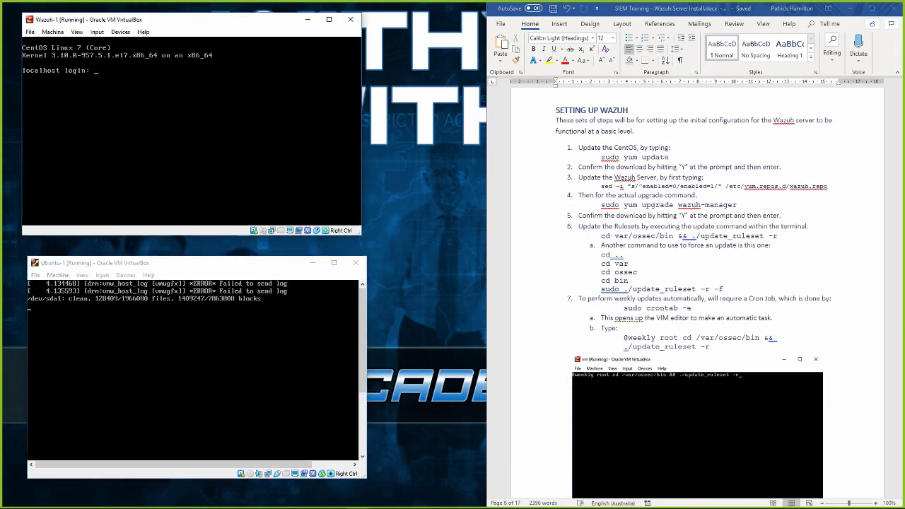
{"action": "type", "text": "root"}
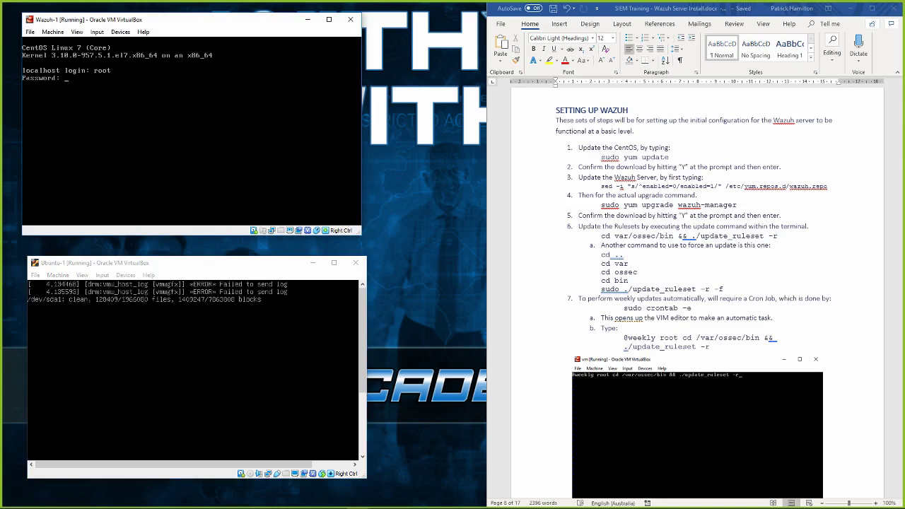
{"action": "key", "text": "Return"}
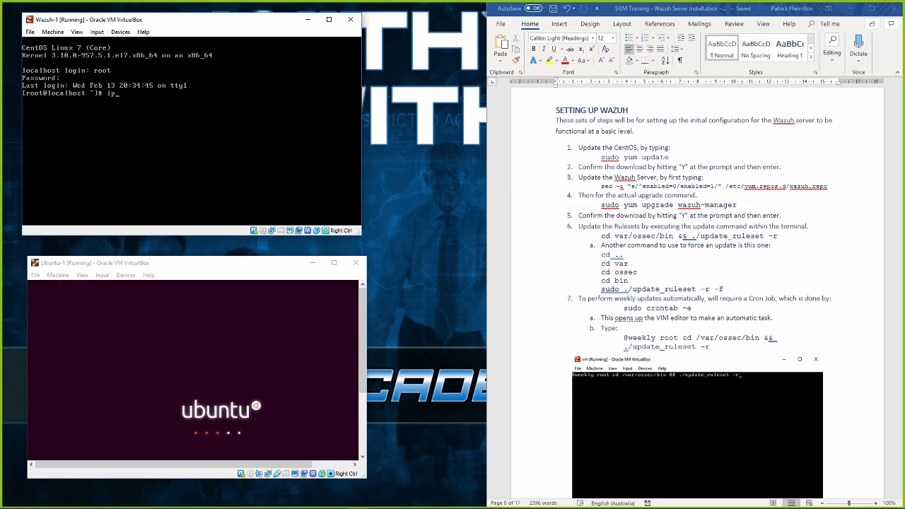
{"action": "type", "text": "ip addr"}
{"action": "key", "text": "Return"}
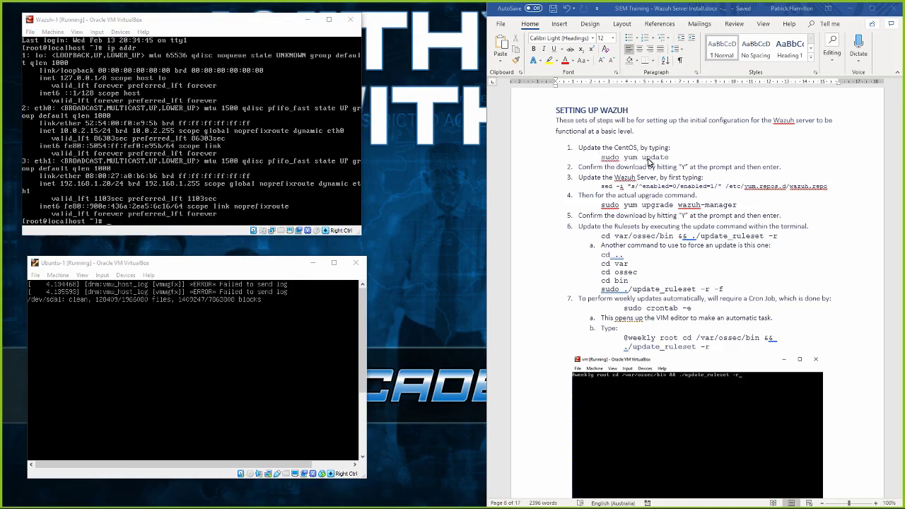
Run sudo yum update on Wazuh-1, which reports no packages marked for update.
{"action": "left_click", "coordinate": [257, 205]}
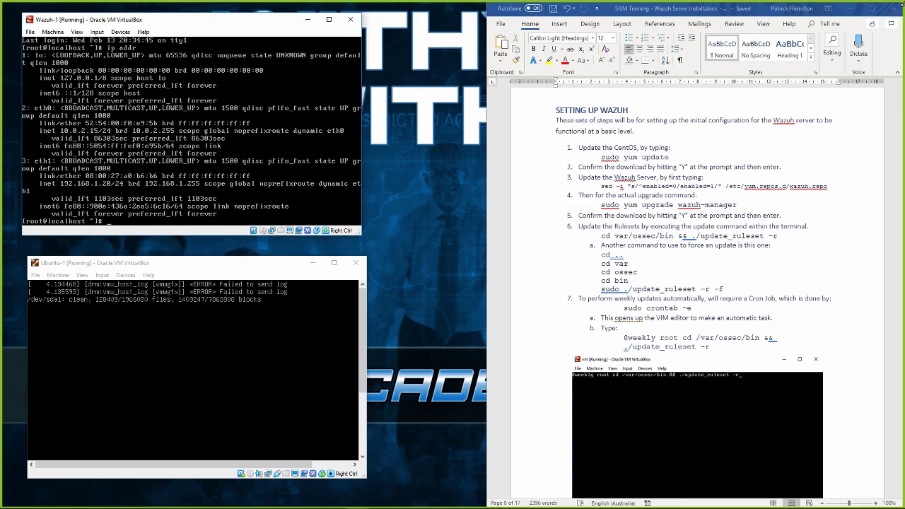
{"action": "type", "text": "udo yum upt"}
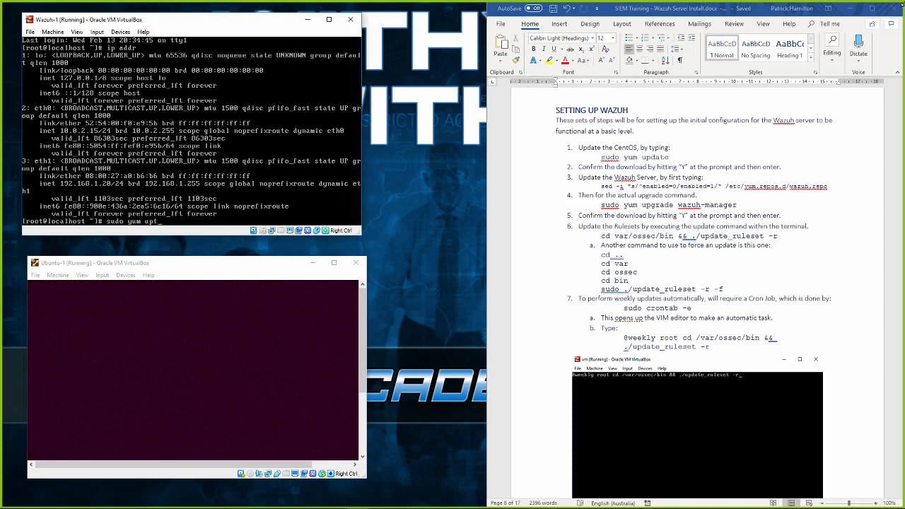
{"action": "key", "text": "BackSpace"}
{"action": "type", "text": "date"}
{"action": "key", "text": "Return"}
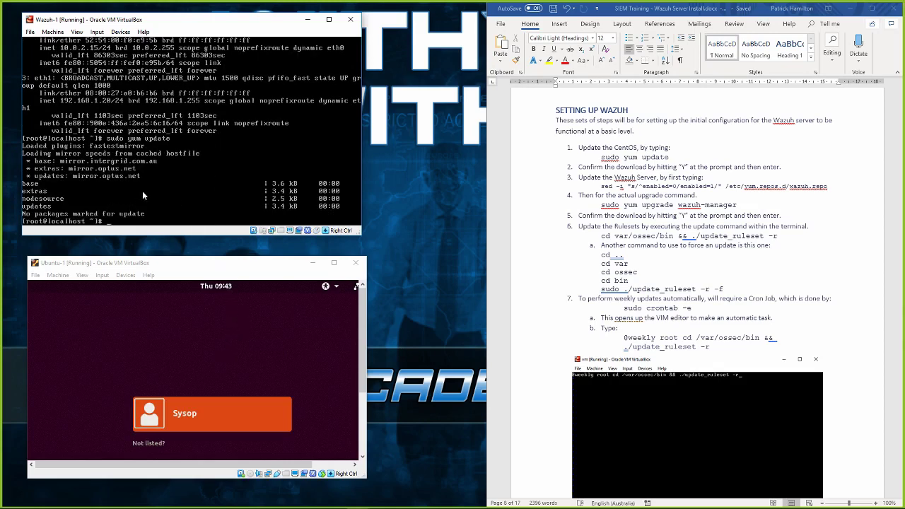
Sign in to the Ubuntu-1 user account with its password, then return to the Word guide.
{"action": "left_click", "coordinate": [191, 414]}
{"action": "type", "text": "*****"}
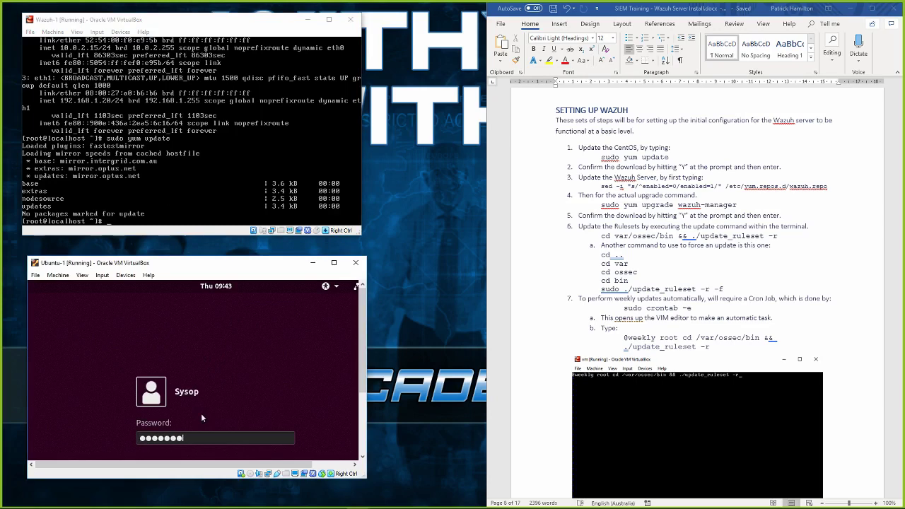
{"action": "type", "text": "*****"}
{"action": "key", "text": "Return"}
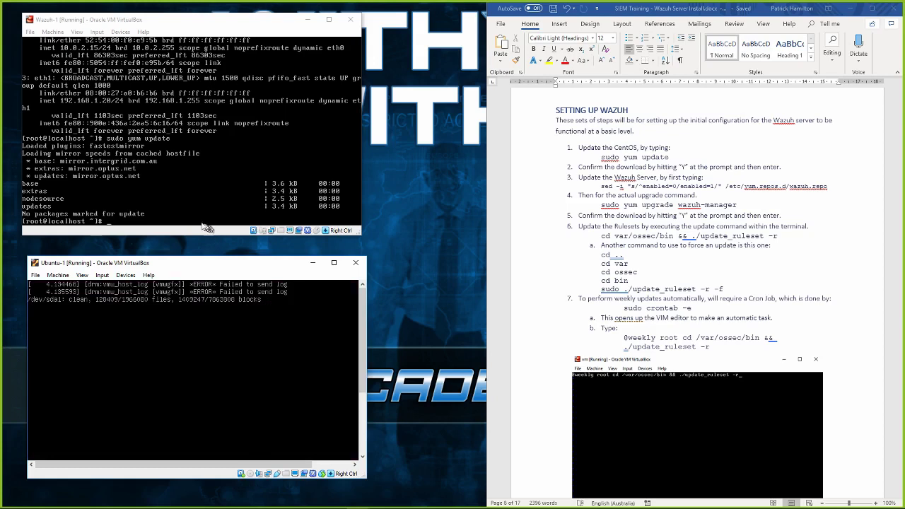
{"action": "left_click", "coordinate": [176, 193]}
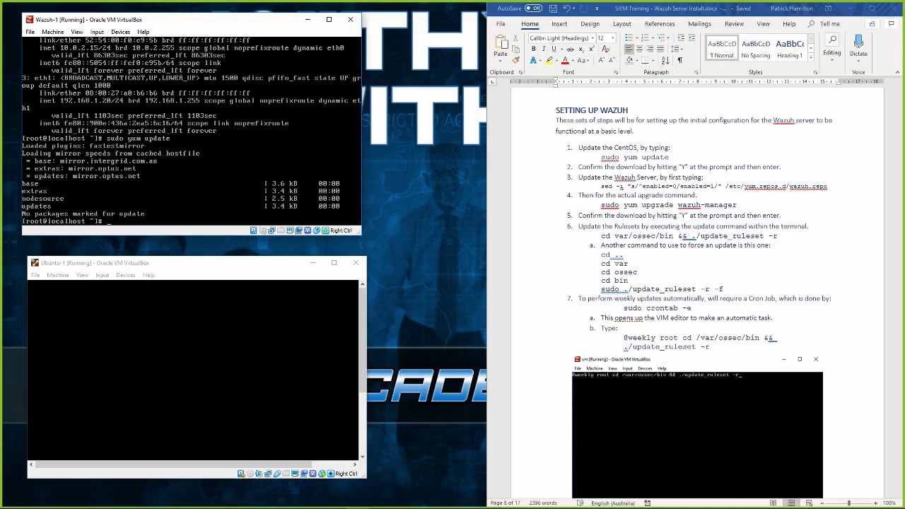
{"action": "left_click", "coordinate": [640, 199]}
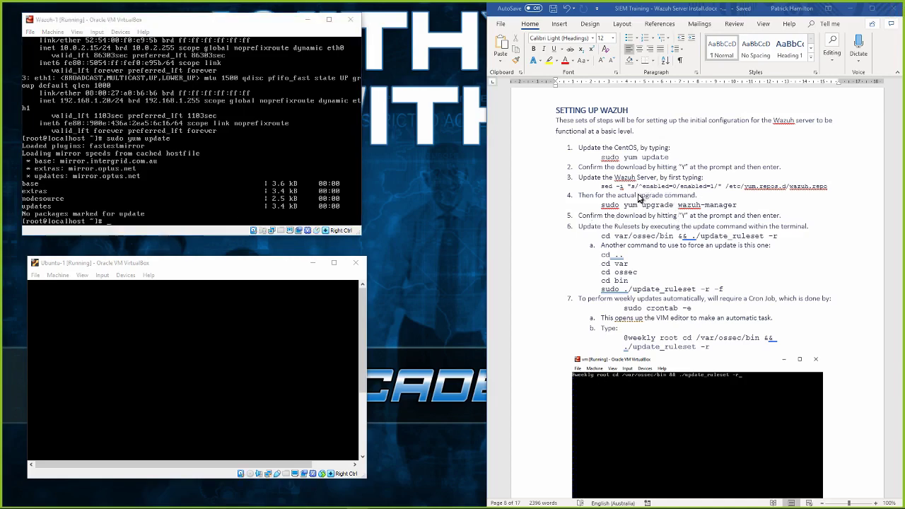
Check step 3's sed command in the guide and begin typing it in the Wazuh-1 console.
{"action": "left_click_drag", "start_coordinate": [601, 187], "coordinate": [828, 188]}
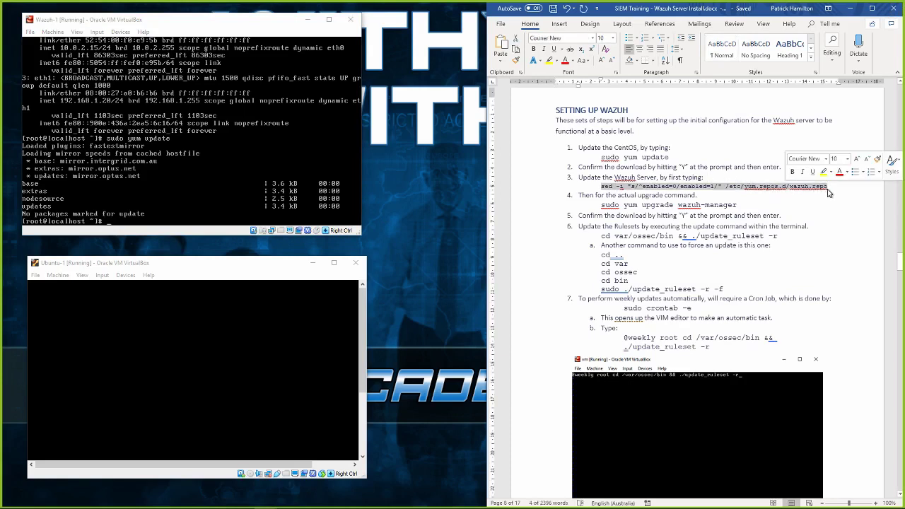
{"action": "left_click", "coordinate": [776, 236]}
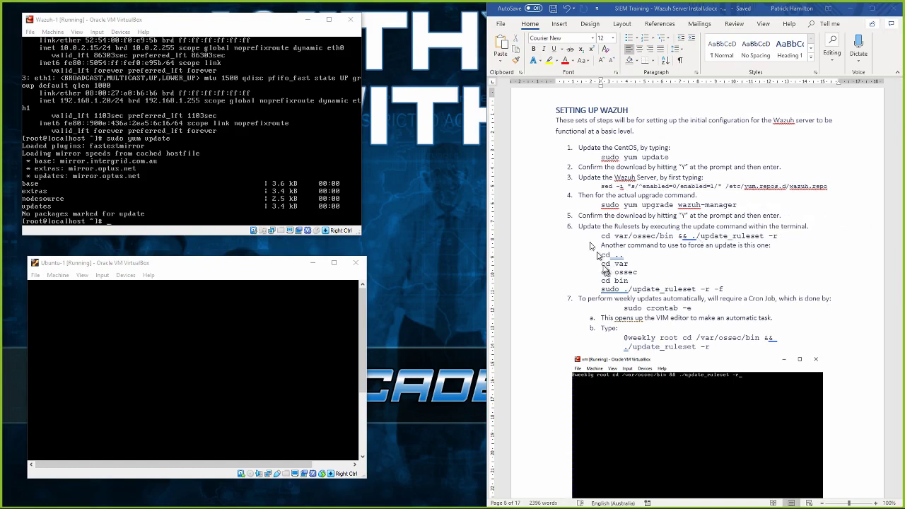
{"action": "key", "text": "alt+Tab"}
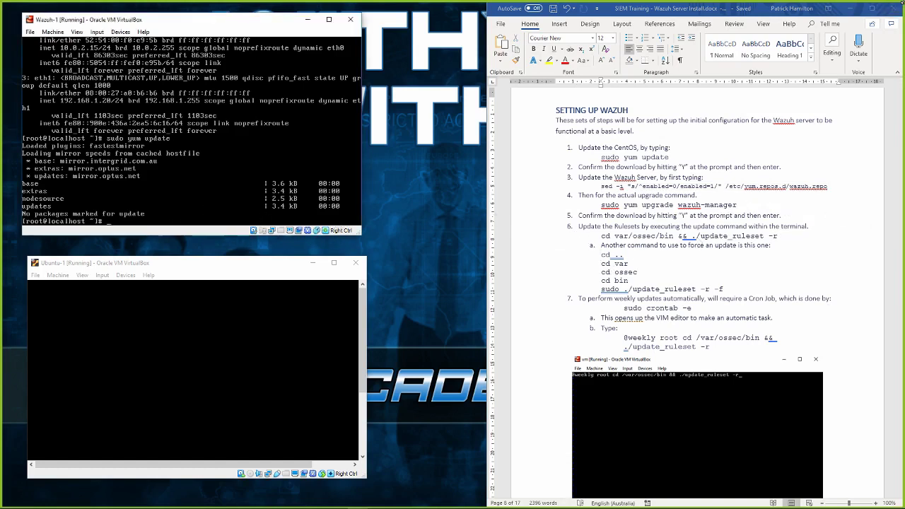
{"action": "type", "text": "sed -i \"/s^enabled=0/enabled=1/"}
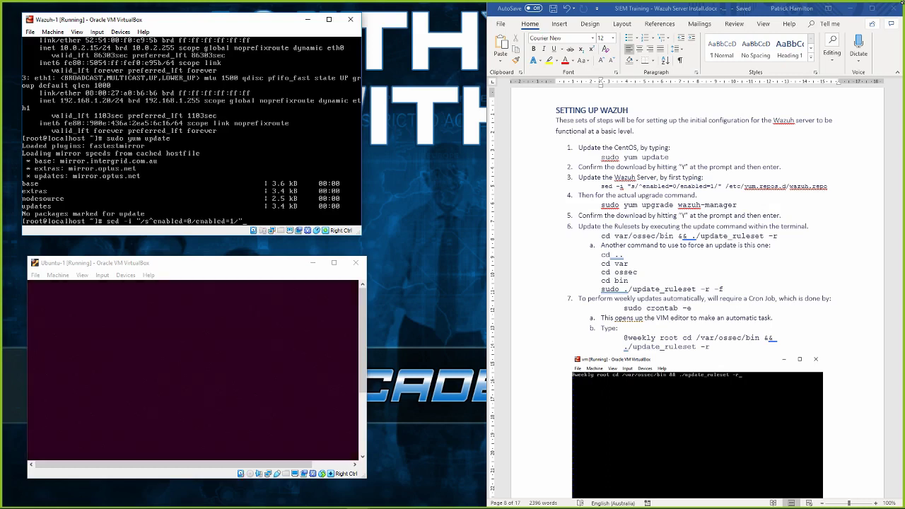
Finish and run the sed command enabling the repository in /etc/yum.repos.d/wazuh.repo.
{"action": "type", "text": "\" /etc/yum.re"}
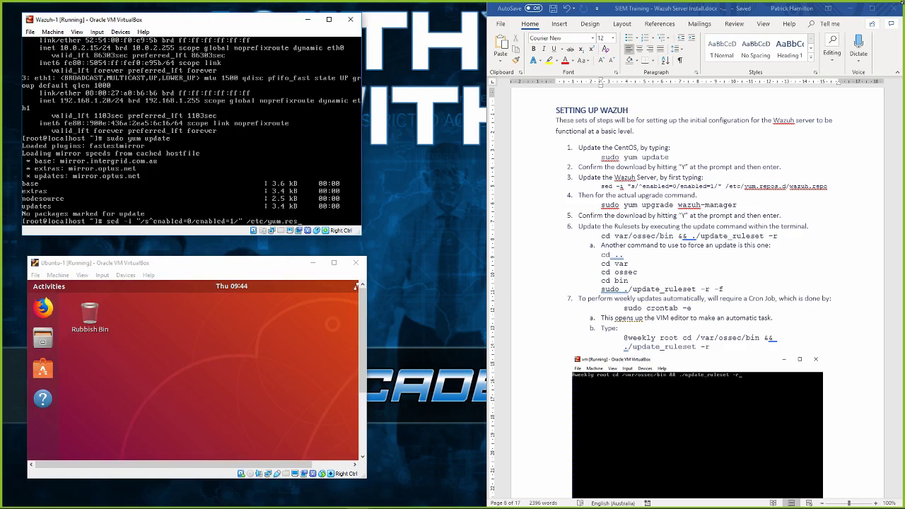
{"action": "type", "text": "pos.d/wazuh.repo"}
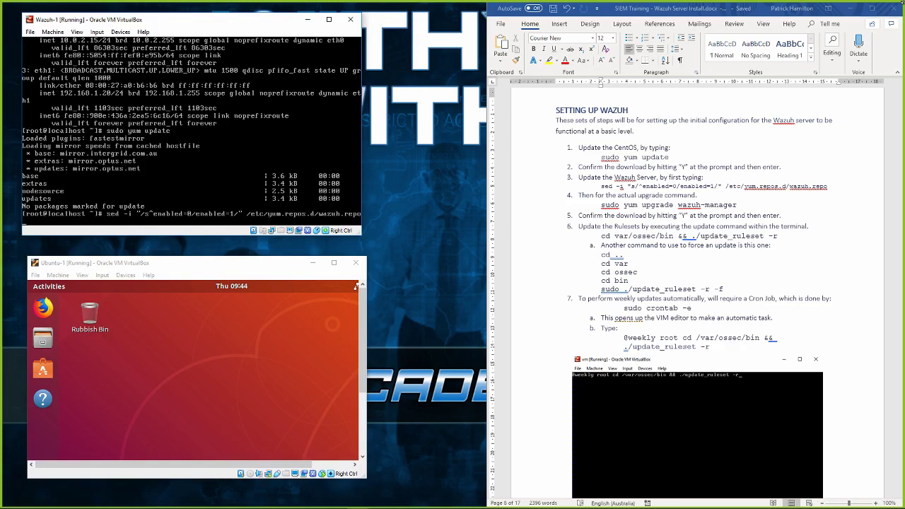
{"action": "key", "text": "Return"}
{"action": "left_click", "coordinate": [602, 207]}
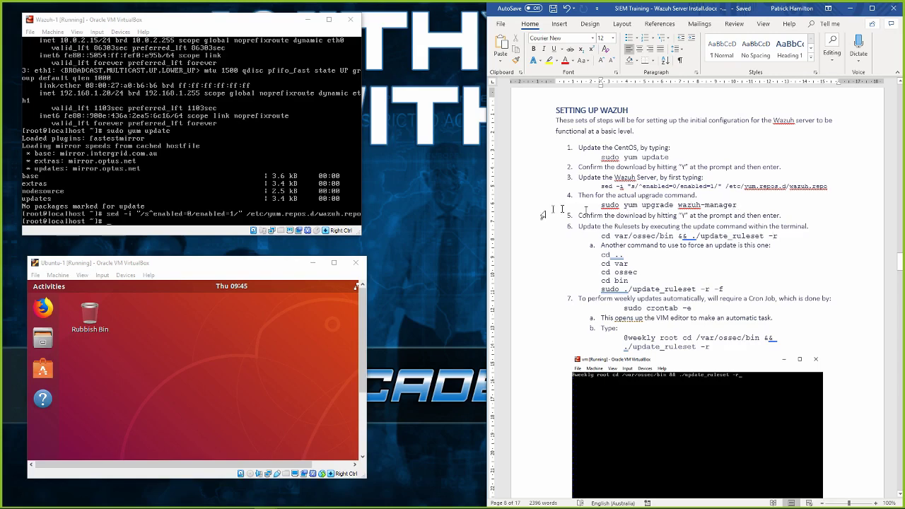
Run sudo yum upgrade wazuh-manager on Wazuh-1, which finds no packages marked for update.
{"action": "left_click", "coordinate": [174, 223]}
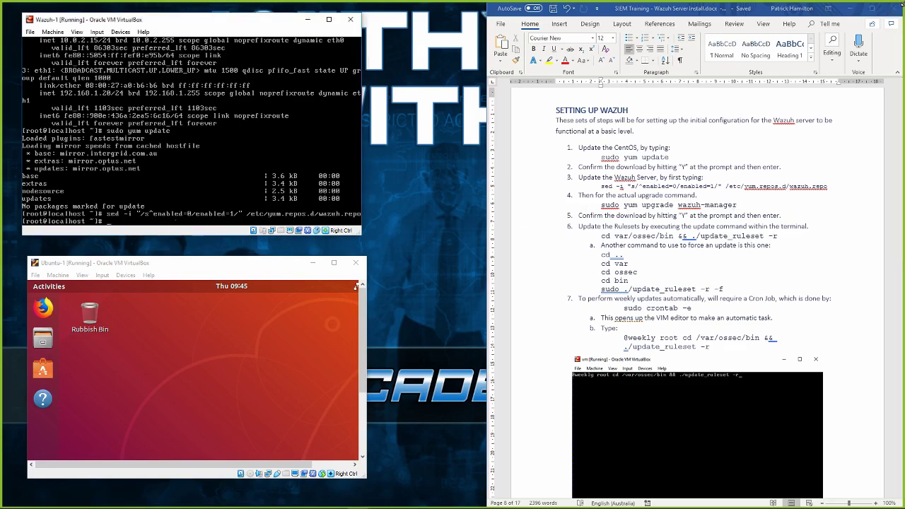
{"action": "type", "text": "sudo yum upgrade wazuh"}
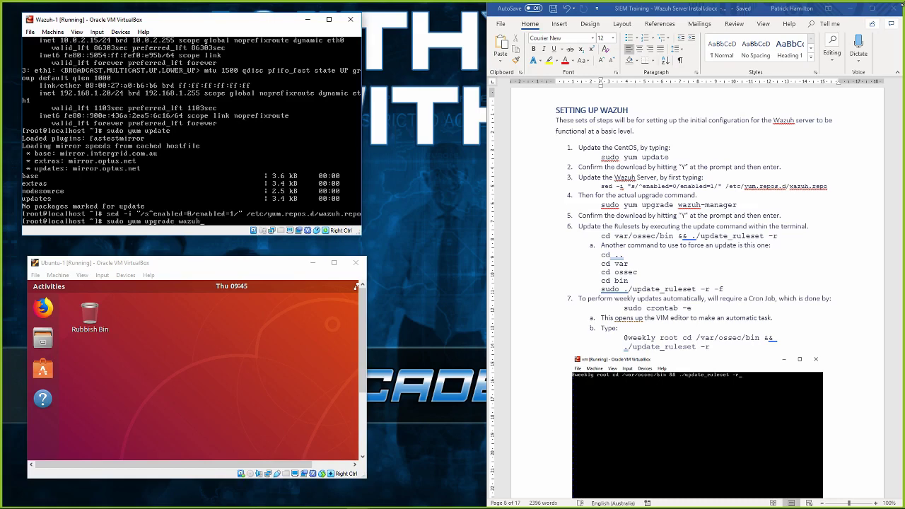
{"action": "type", "text": "-manager"}
{"action": "key", "text": "Return"}
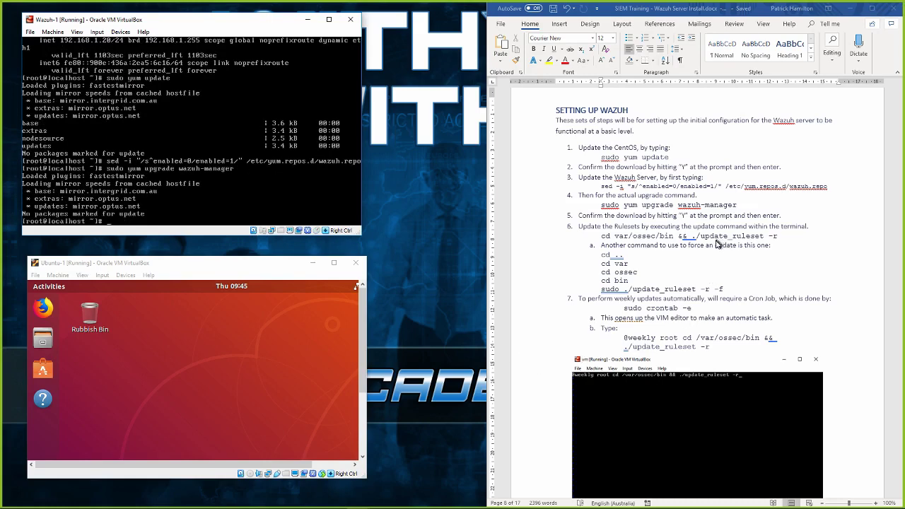
{"action": "mouse_move", "coordinate": [737, 205]}
{"action": "left_mouse_down"}
{"action": "mouse_move", "coordinate": [601, 206]}
{"action": "mouse_move", "coordinate": [735, 205]}
{"action": "left_mouse_up"}
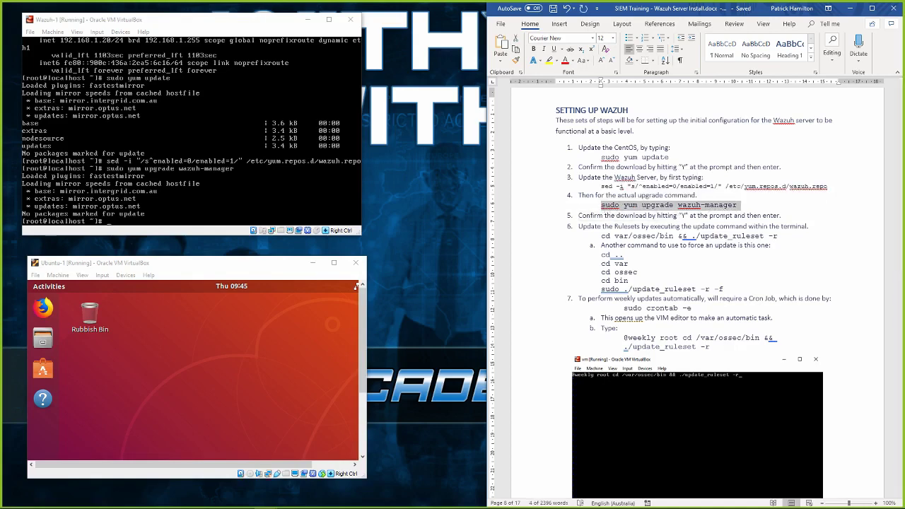
{"action": "key", "text": "alt+Tab"}
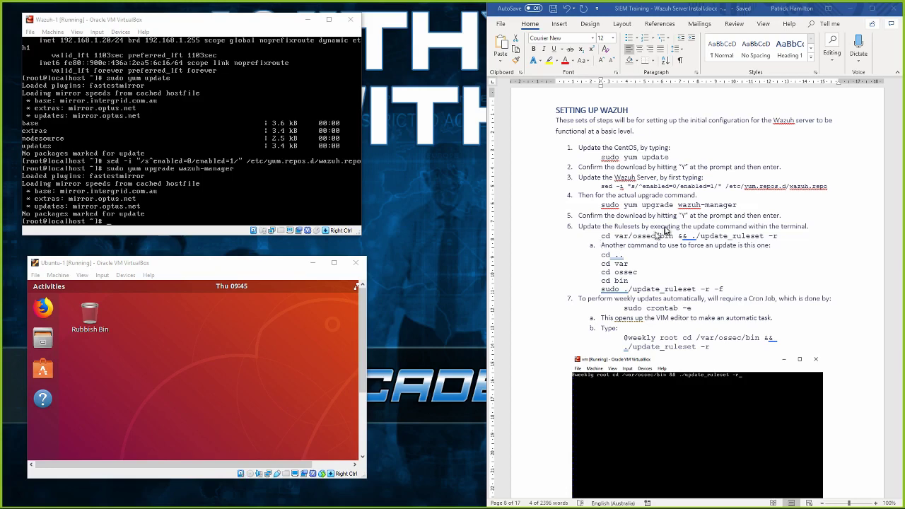
Review the guide's steps 6–7 on ruleset updates and the weekly Cron Job, then return to Wazuh-1's console.
{"action": "left_click", "coordinate": [655, 249]}
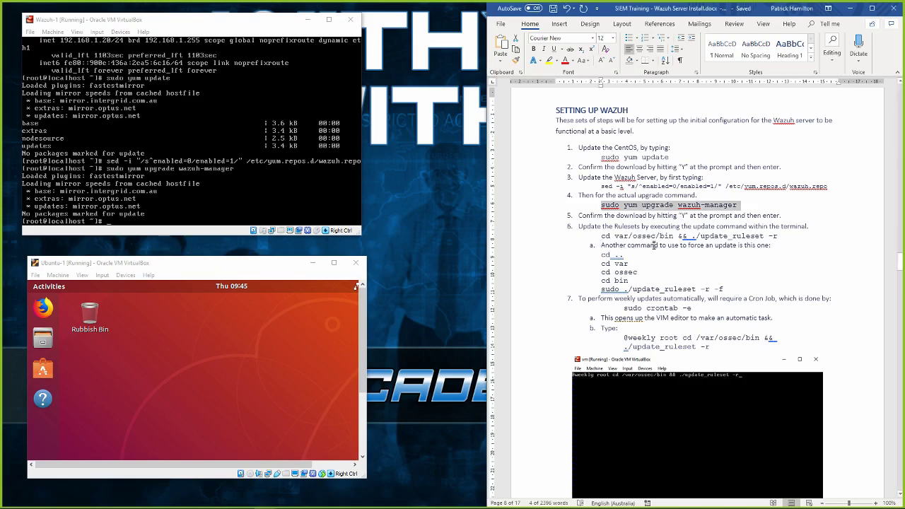
{"action": "scroll", "coordinate": [655, 245], "scroll_direction": "down", "scroll_amount": 1}
{"action": "scroll", "coordinate": [655, 245], "scroll_direction": "down", "scroll_amount": 2}
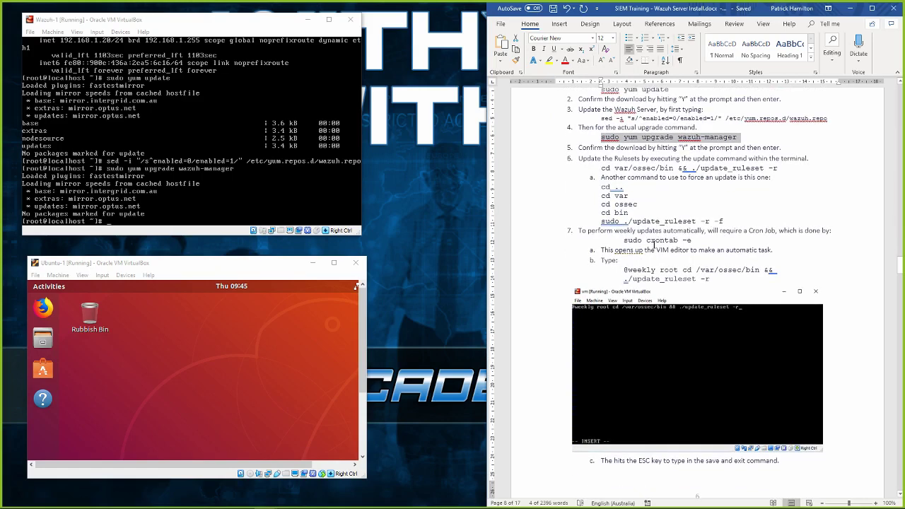
{"action": "left_click_drag", "start_coordinate": [566, 159], "coordinate": [720, 239]}
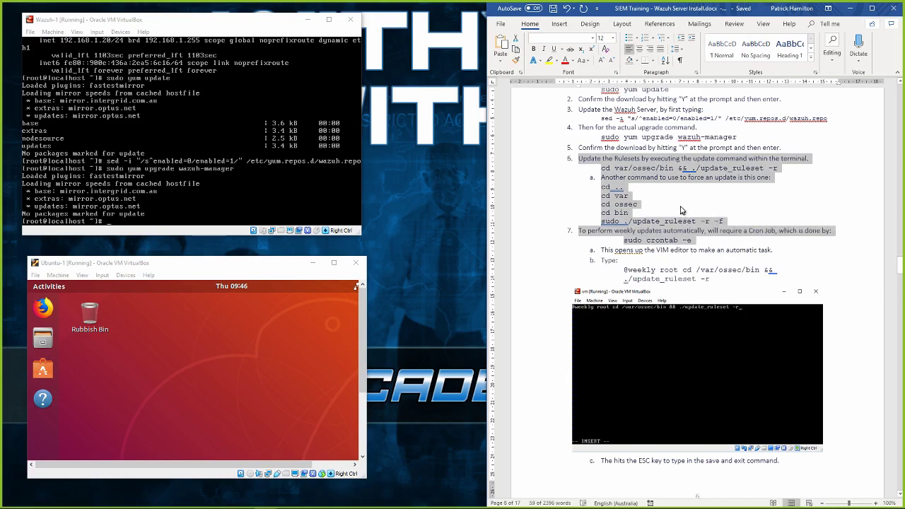
{"action": "left_click", "coordinate": [683, 205]}
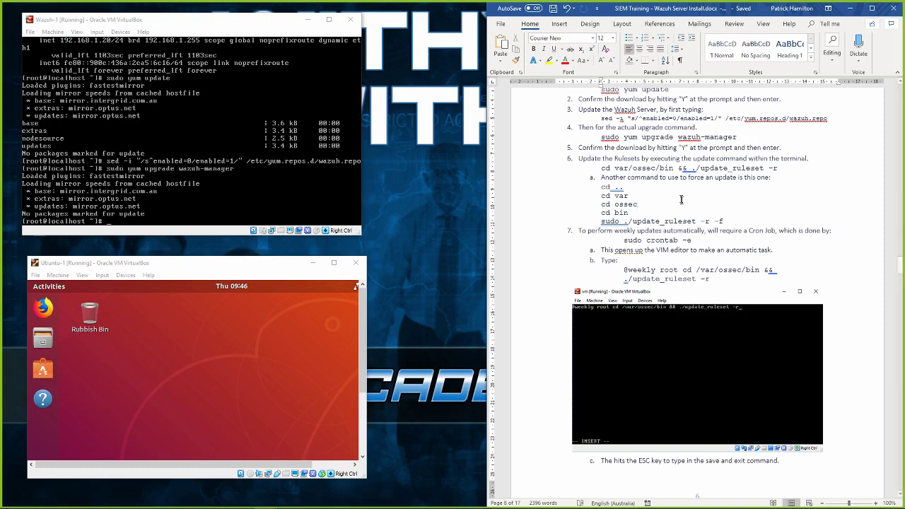
{"action": "scroll", "coordinate": [683, 200], "scroll_direction": "down", "scroll_amount": 3}
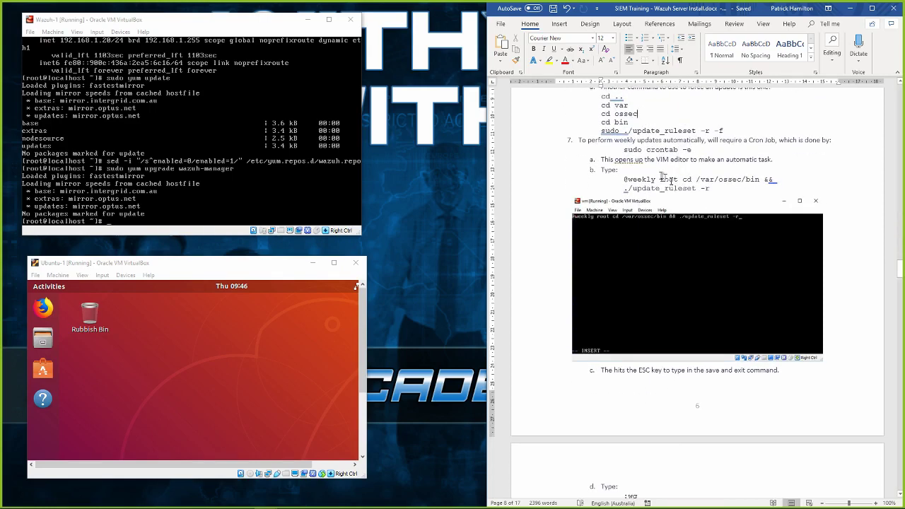
{"action": "left_click", "coordinate": [365, 180]}
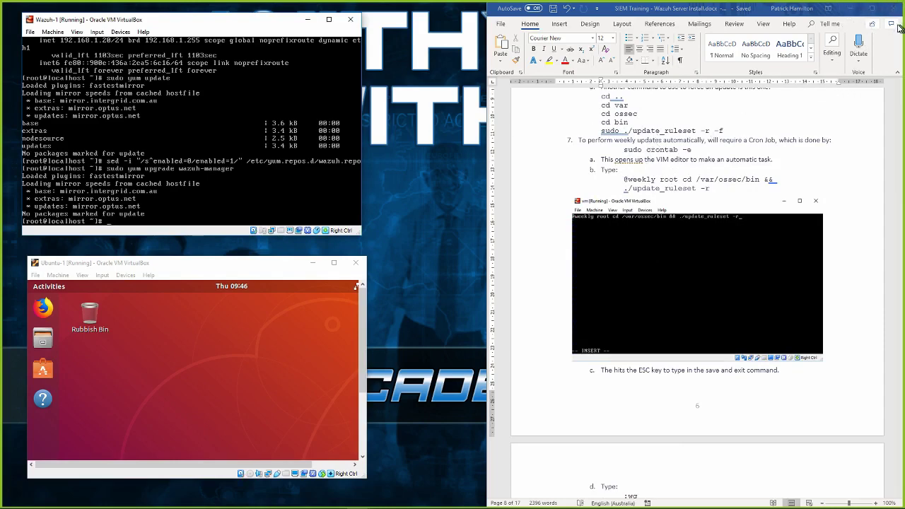
{"action": "left_click", "coordinate": [238, 186]}
Change into the /var/ossec/bin directory on Wazuh-1.
{"action": "type", "text": "cd .."}
{"action": "key", "text": "Return"}
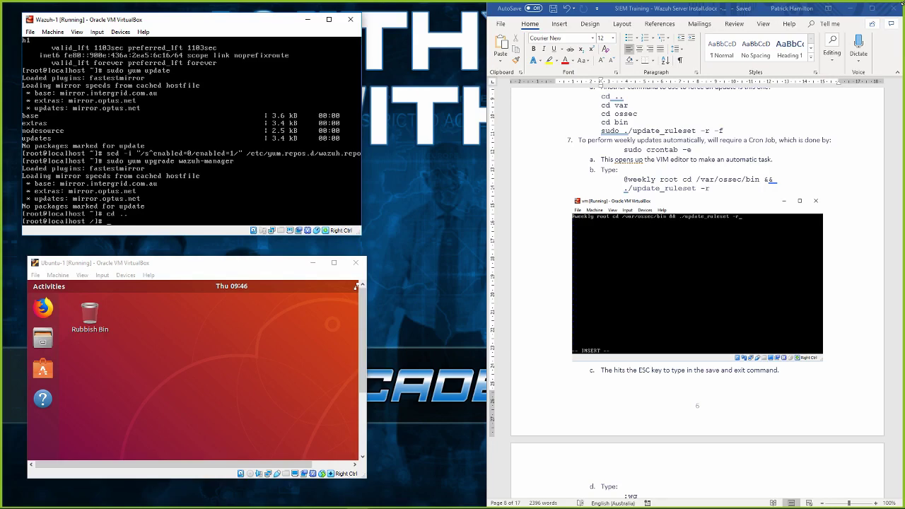
{"action": "type", "text": "cd var"}
{"action": "key", "text": "Return"}
{"action": "type", "text": "cd ossec"}
{"action": "key", "text": "Return"}
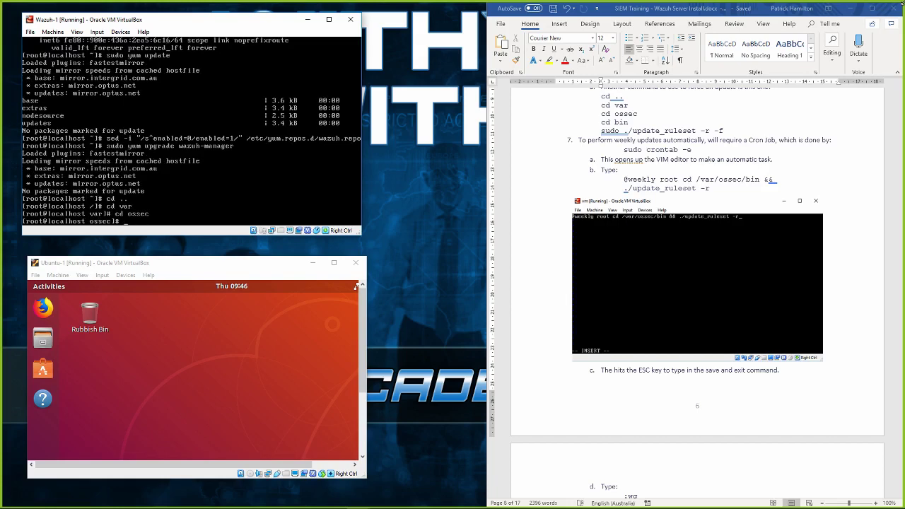
{"action": "type", "text": "cd bin"}
{"action": "key", "text": "Return"}
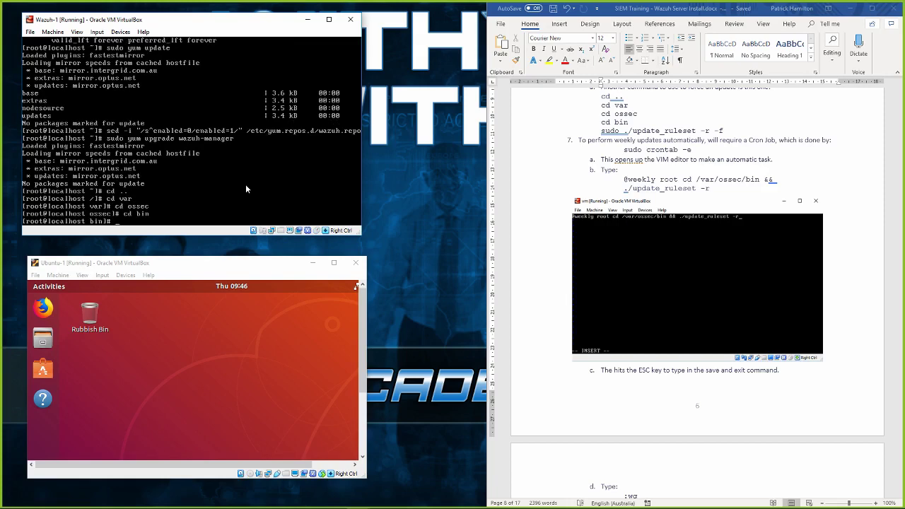
Run sudo ./update_ruleset -r -f to update the Wazuh rules and decoders.
{"action": "left_click", "coordinate": [605, 135]}
{"action": "left_click_drag", "start_coordinate": [603, 132], "coordinate": [727, 130]}
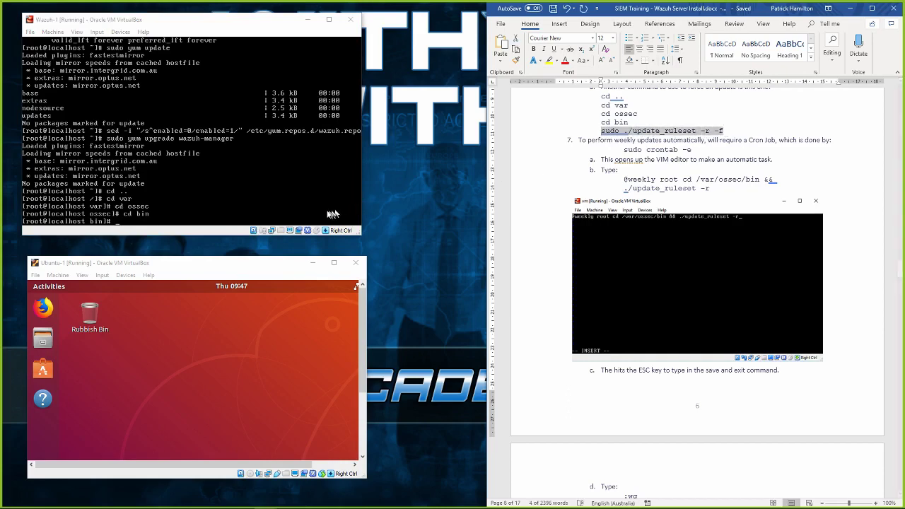
{"action": "left_click", "coordinate": [185, 214]}
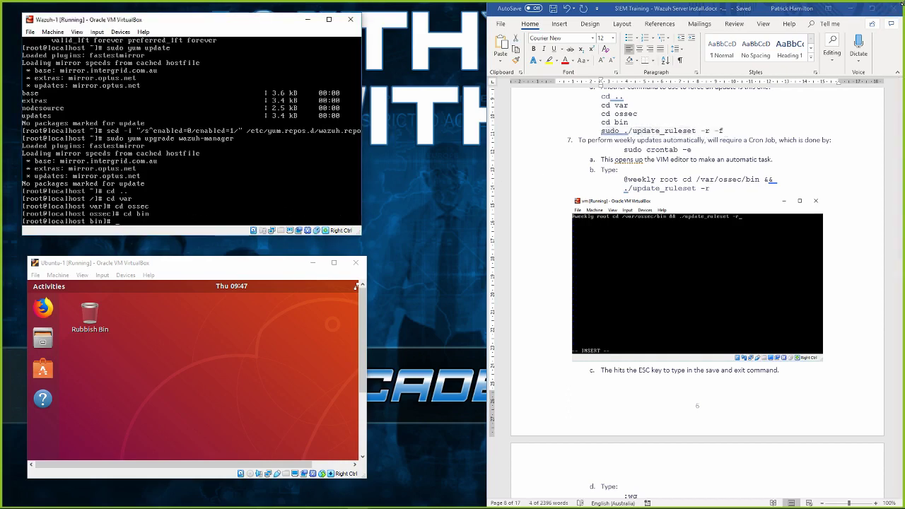
{"action": "type", "text": "sudo ./update_ruleset -r -f"}
{"action": "key", "text": "Return"}
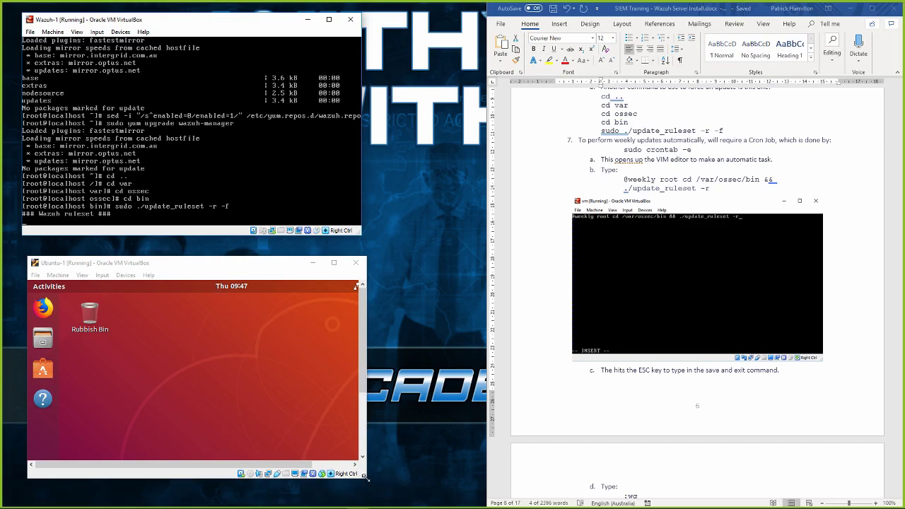
Enlarge the Ubuntu-1 guest window.
{"action": "left_click_drag", "start_coordinate": [365, 478], "coordinate": [425, 492]}
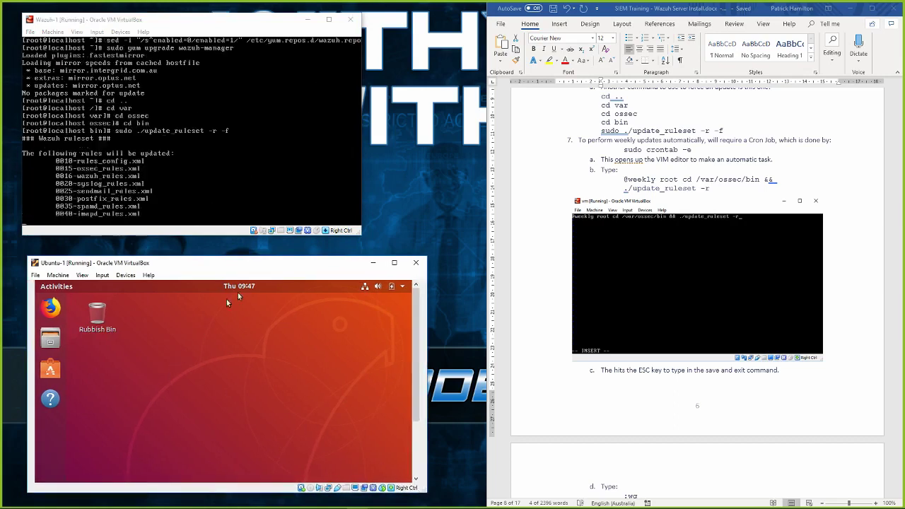
{"action": "left_click_drag", "start_coordinate": [246, 257], "coordinate": [246, 230]}
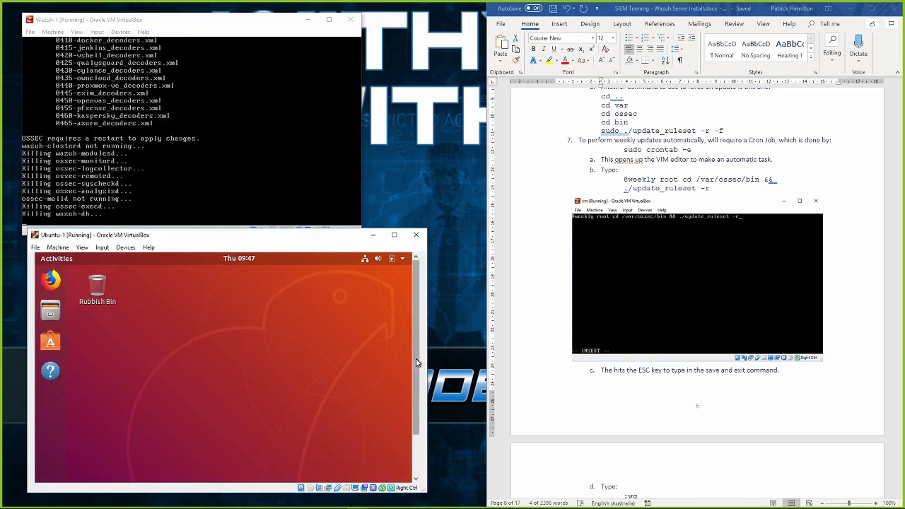
{"action": "left_click_drag", "start_coordinate": [416, 363], "coordinate": [416, 402]}
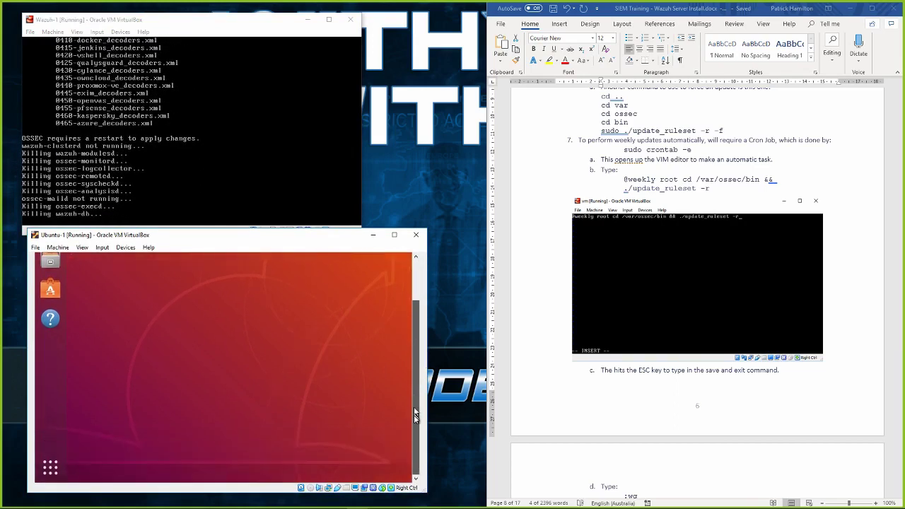
Launch Terminal on the Ubuntu-1 guest by searching 'termin' in the application overview.
{"action": "left_click", "coordinate": [49, 473]}
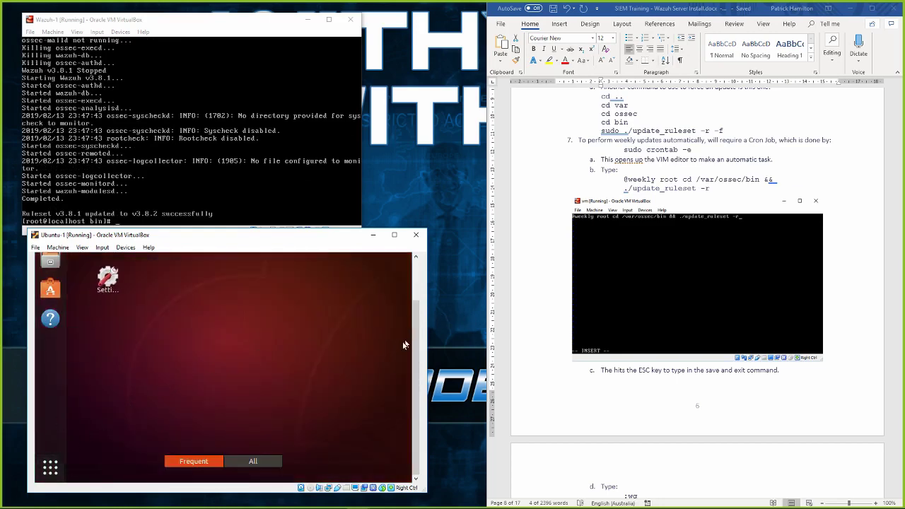
{"action": "left_click", "coordinate": [418, 295]}
{"action": "left_click", "coordinate": [196, 285]}
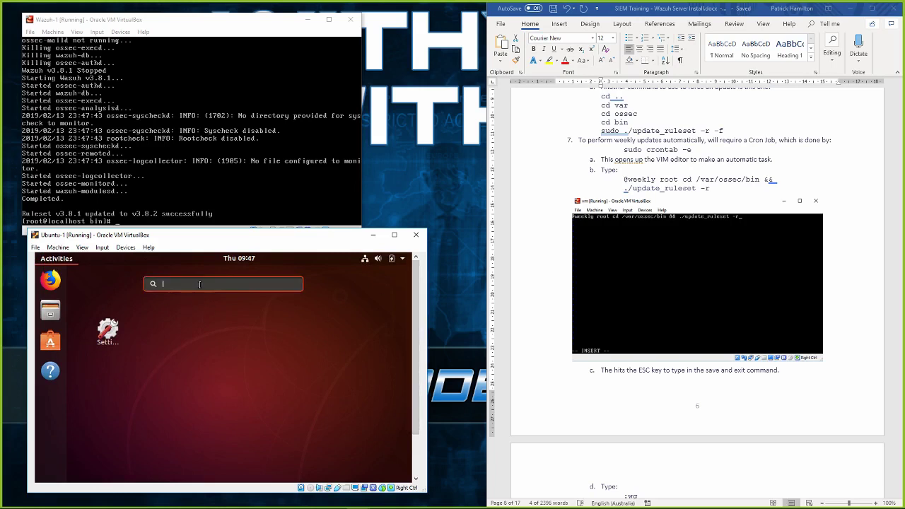
{"action": "type", "text": "termin"}
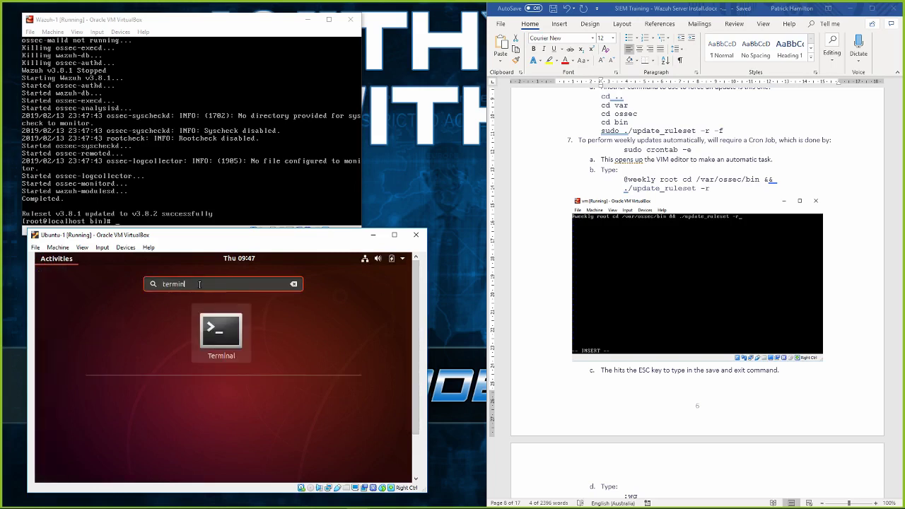
{"action": "left_click", "coordinate": [230, 337]}
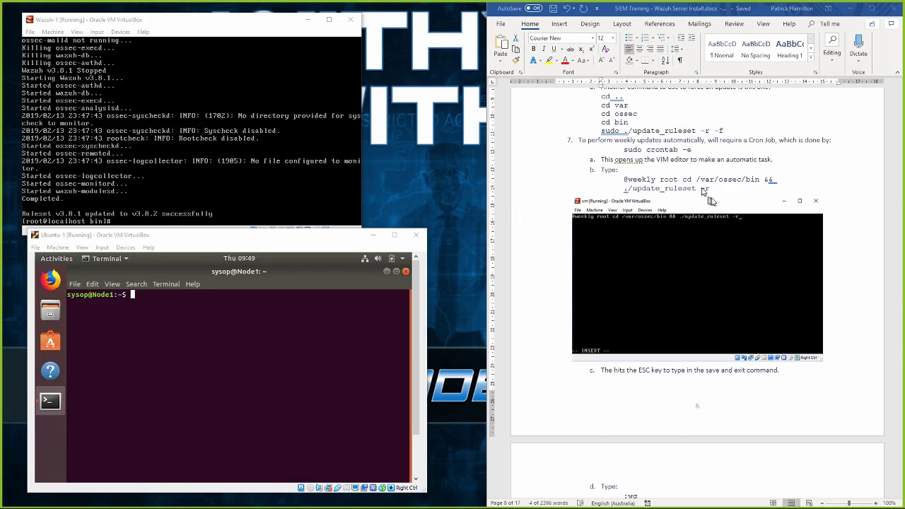
Copy the sudo ./update_ruleset -r -f line from the Word guide.
{"action": "triple_click", "coordinate": [718, 132]}
{"action": "right_click", "coordinate": [713, 136]}
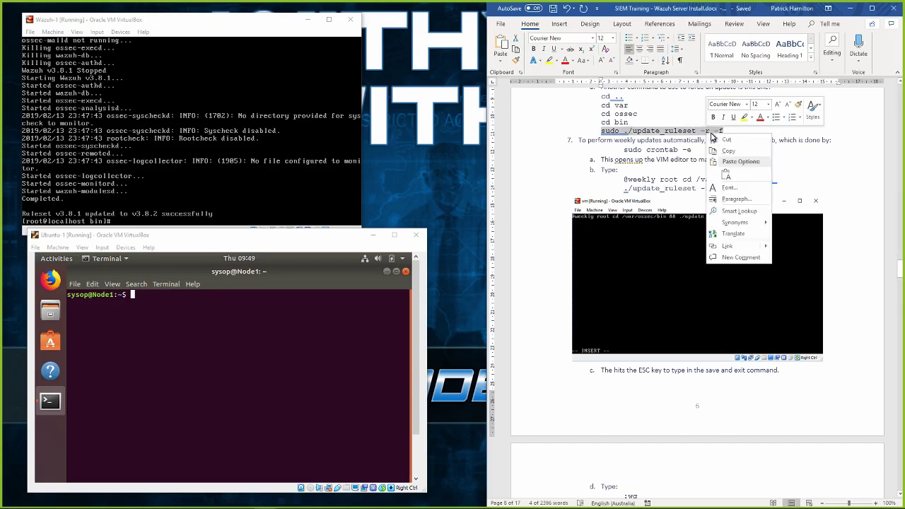
{"action": "left_click", "coordinate": [729, 150]}
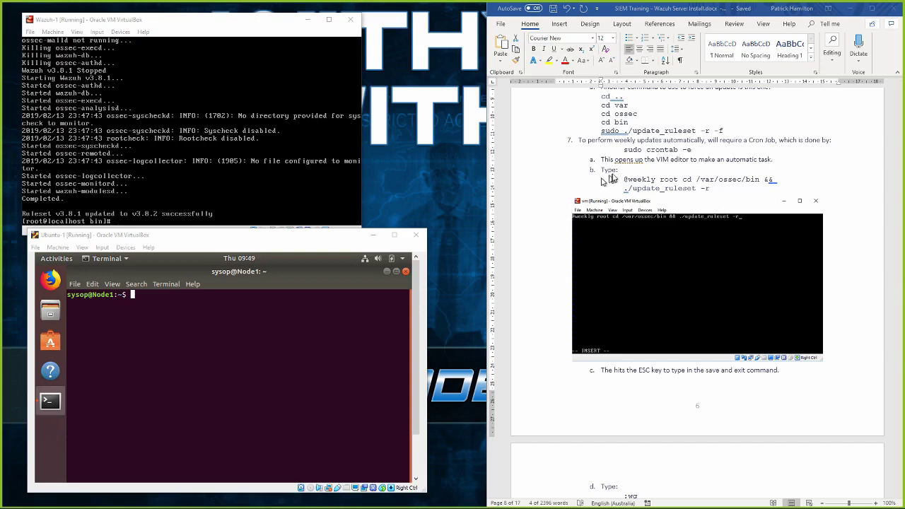
Run sudo crontab -e on Wazuh-1 to edit the root crontab.
{"action": "left_click", "coordinate": [186, 195]}
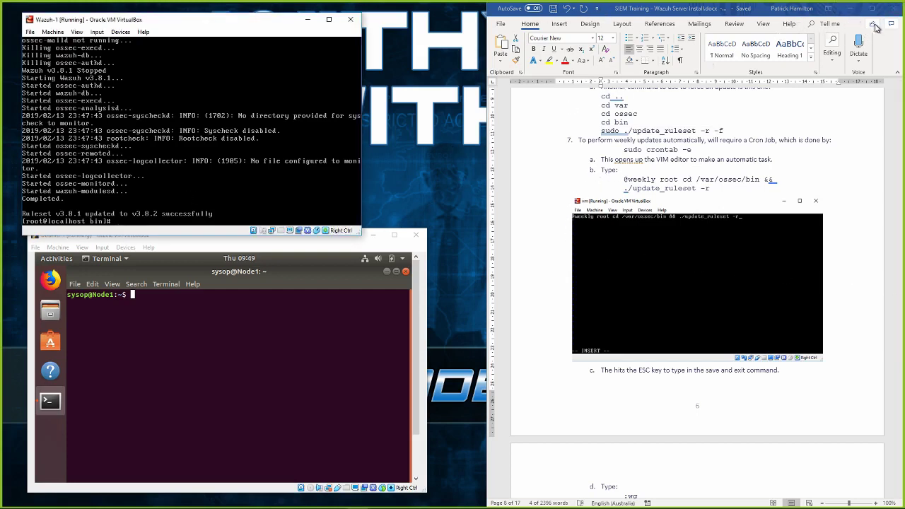
{"action": "type", "text": "sudo crontab -e"}
{"action": "key", "text": "Return"}
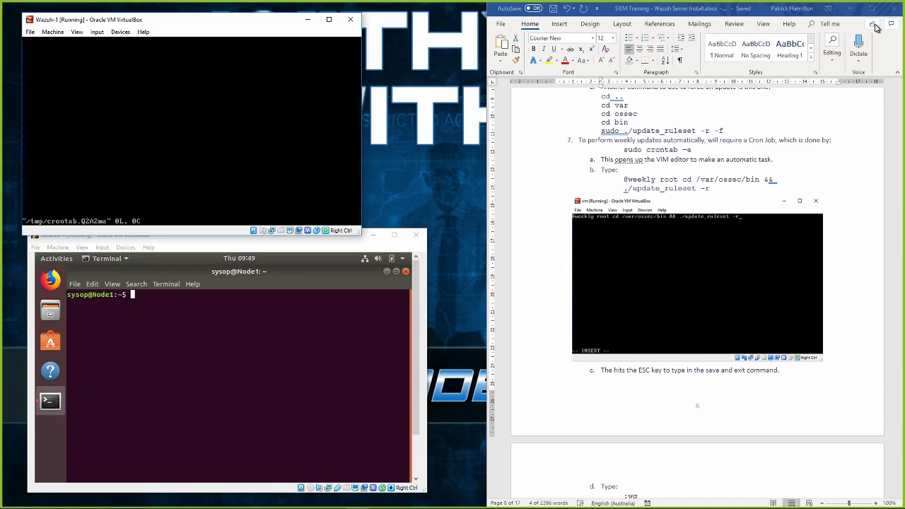
{"action": "left_click", "coordinate": [627, 183]}
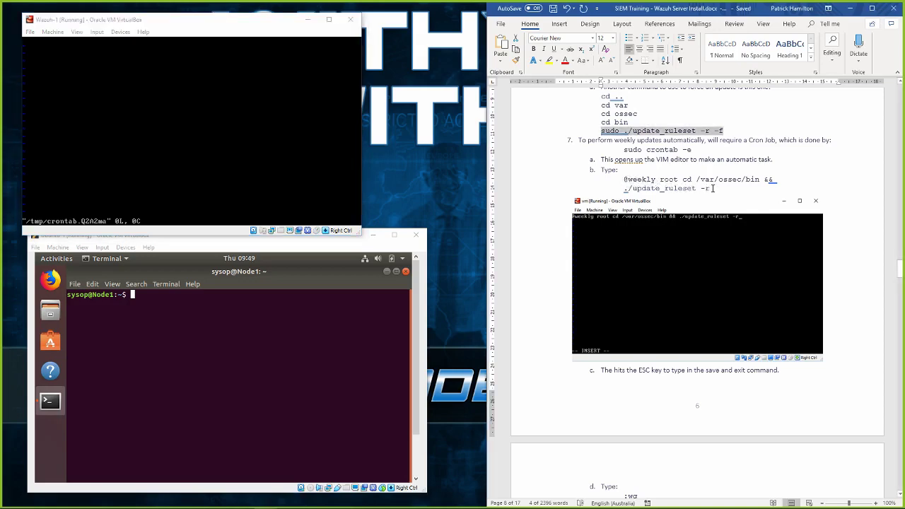
{"action": "left_click", "coordinate": [191, 153]}
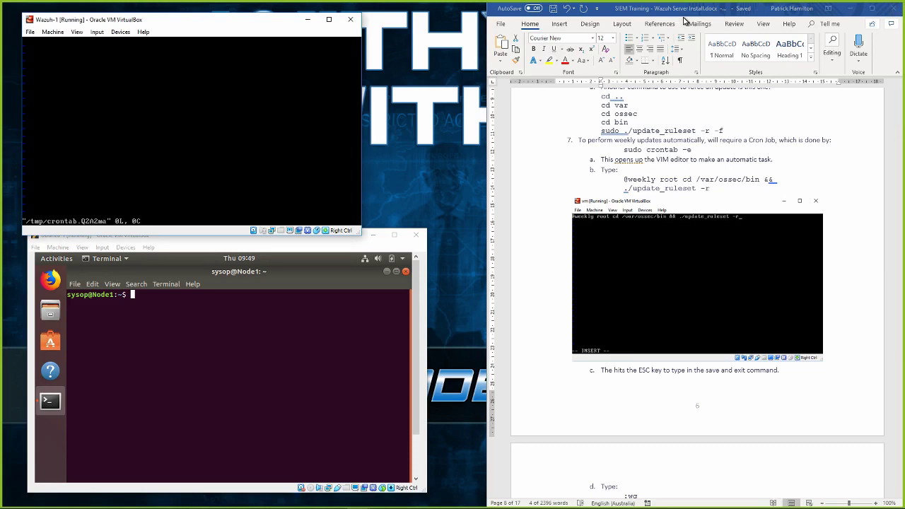
{"action": "key", "text": "i"}
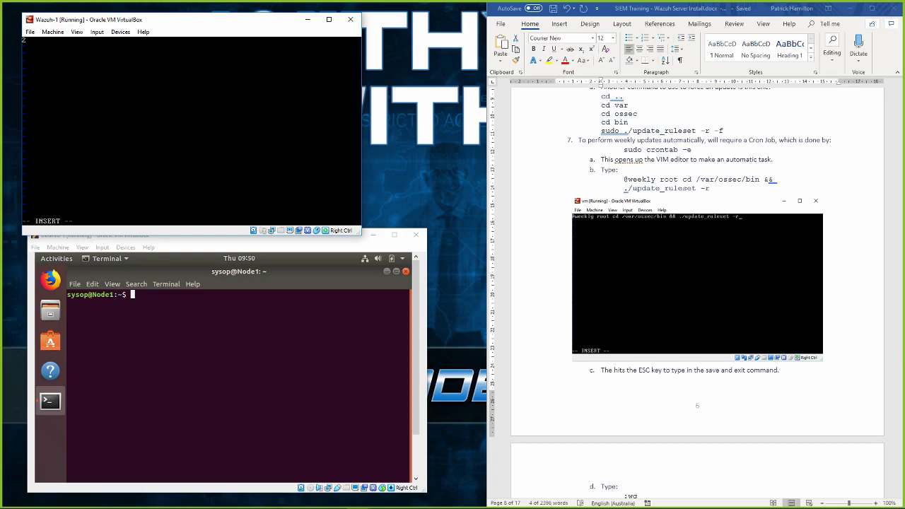
{"action": "type", "text": "@weekly root cd /var/ossec/bin && ./upd"}
{"action": "key", "text": "BackSpace"}
{"action": "key", "text": "BackSpace"}
{"action": "key", "text": "BackSpace"}
{"action": "type", "text": "update_ruleset -r"}
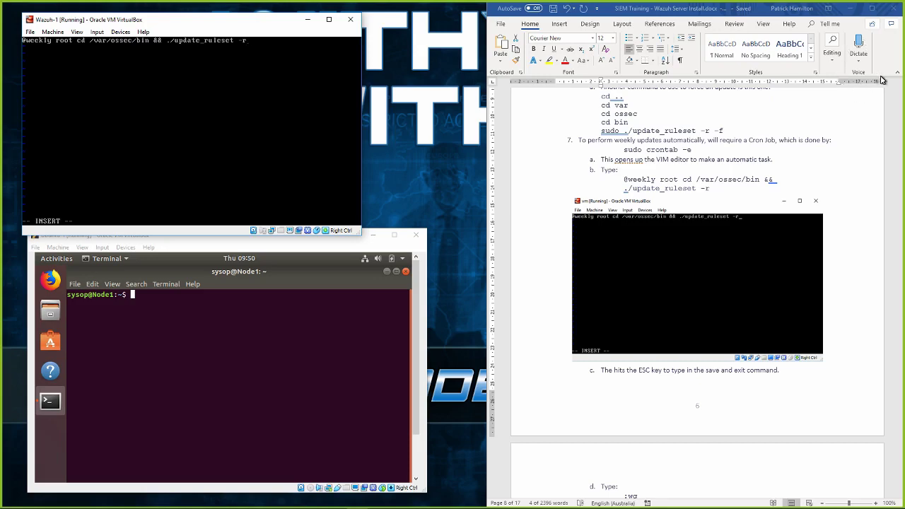
{"action": "left_click", "coordinate": [711, 190]}
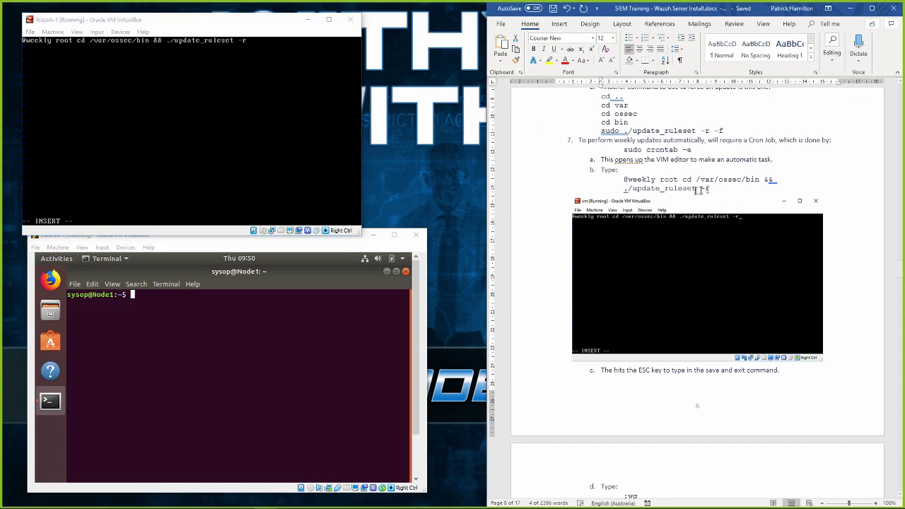
{"action": "left_click_drag", "start_coordinate": [624, 180], "coordinate": [710, 188]}
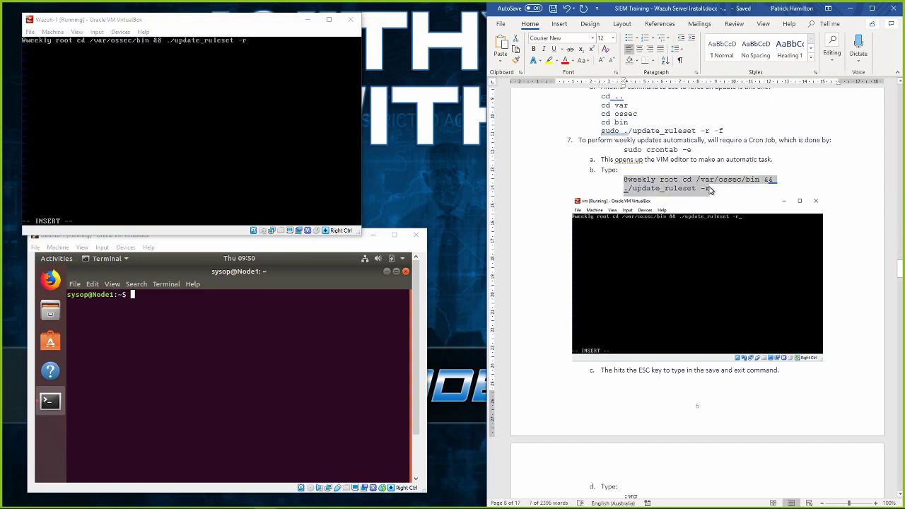
{"action": "key", "text": "alt+Tab"}
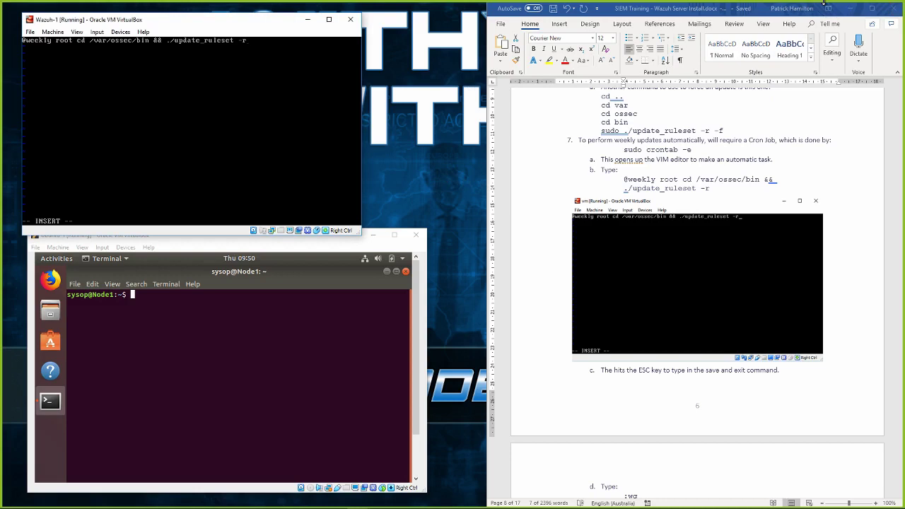
Write the crontab and quit vim with :wq, installing the weekly ruleset job.
{"action": "key", "text": "Escape"}
{"action": "type", "text": "wq"}
{"action": "key", "text": "Return"}
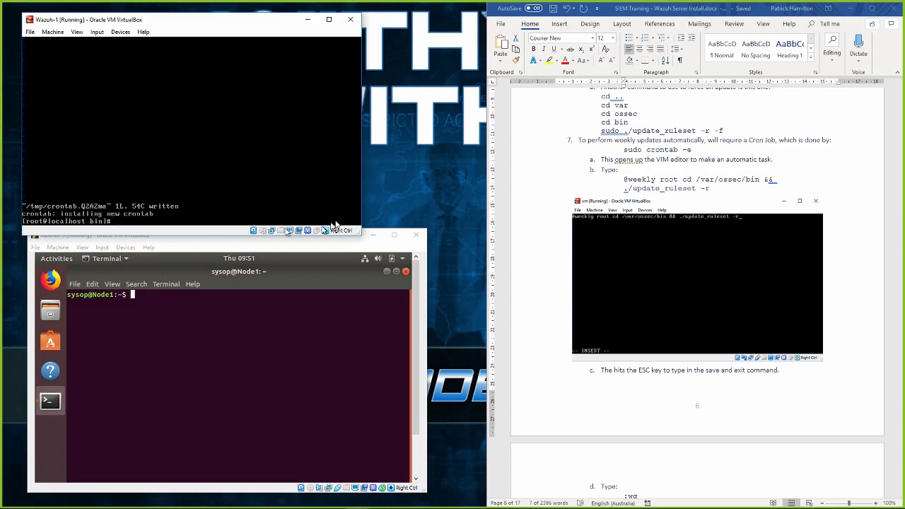
Scroll the Word guide to step 8 on restarting the server.
{"action": "left_click_drag", "start_coordinate": [624, 178], "coordinate": [711, 188]}
{"action": "scroll", "coordinate": [666, 208], "scroll_direction": "down", "scroll_amount": 2}
{"action": "scroll", "coordinate": [666, 208], "scroll_direction": "down", "scroll_amount": 5}
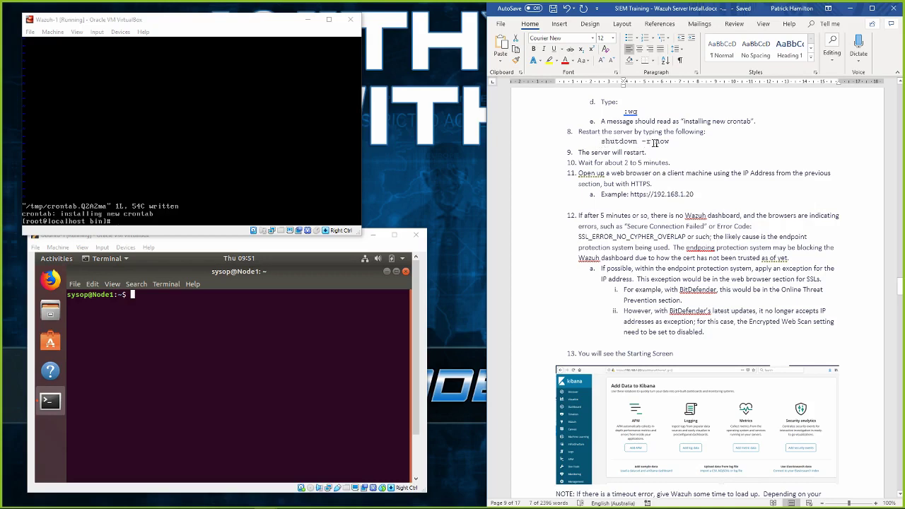
{"action": "scroll", "coordinate": [615, 152], "scroll_direction": "down", "scroll_amount": 2}
{"action": "scroll", "coordinate": [616, 155], "scroll_direction": "up", "scroll_amount": 3}
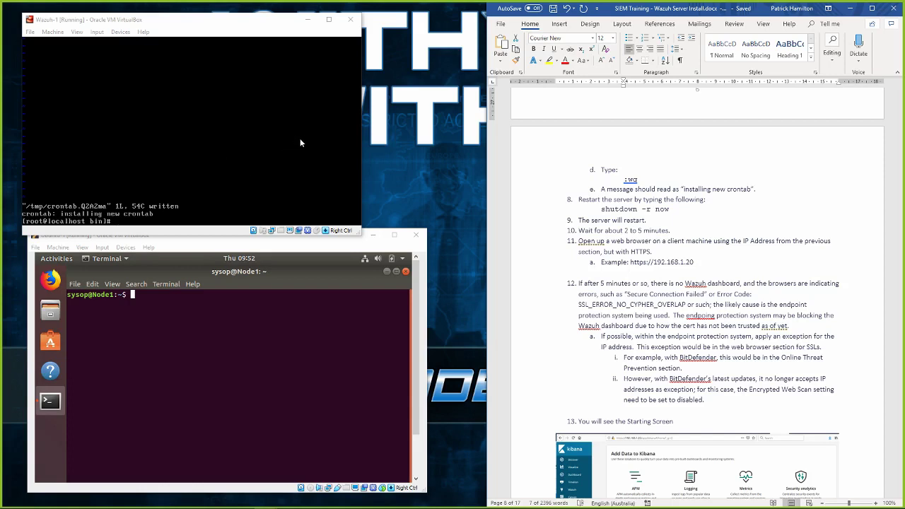
Reboot Wazuh-1 immediately with sudo shutdown -r now.
{"action": "left_click", "coordinate": [273, 145]}
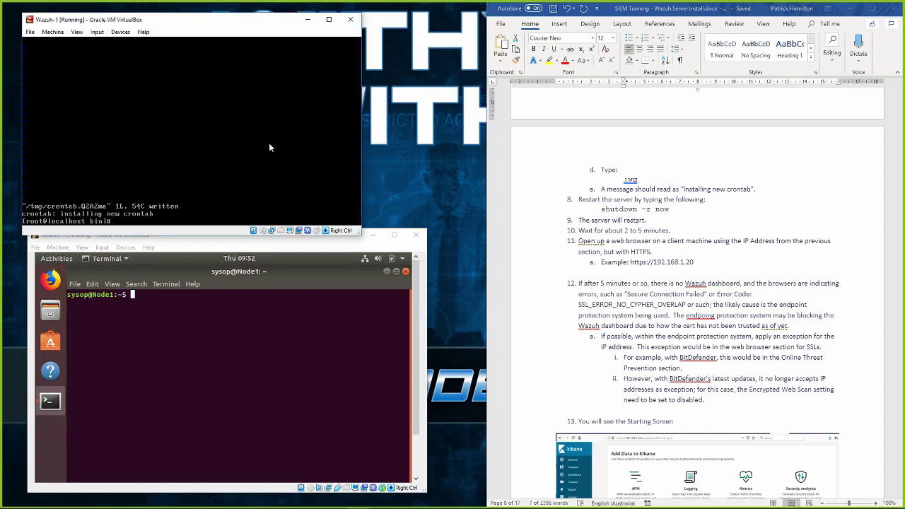
{"action": "type", "text": "sudo shutdown -r now"}
{"action": "key", "text": "Return"}
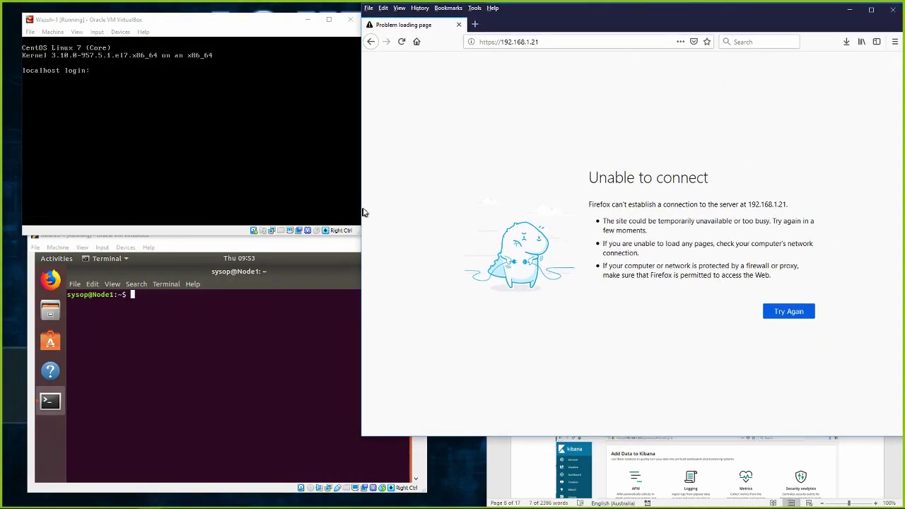
Log back into Wazuh-1 as root and confirm with ip addr that eth1 is 192.168.1.20/24.
{"action": "left_click_drag", "start_coordinate": [363, 206], "coordinate": [455, 199]}
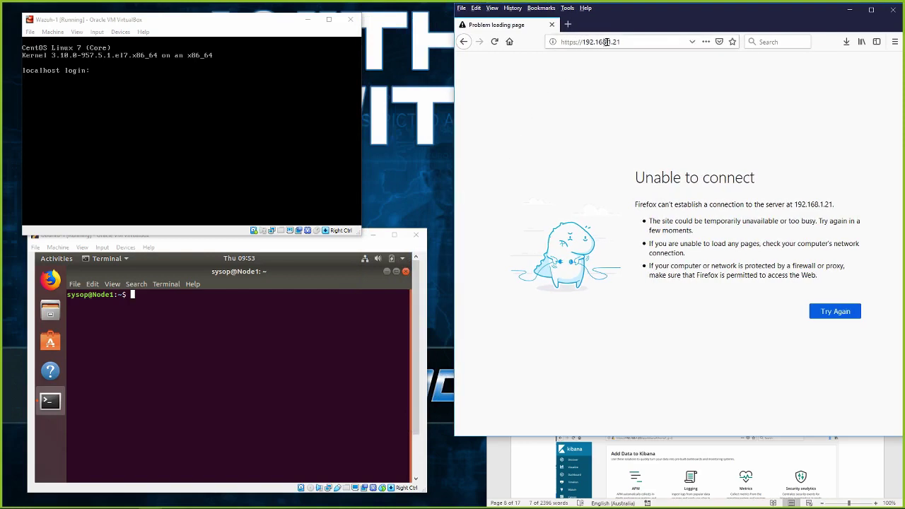
{"action": "left_click", "coordinate": [173, 144]}
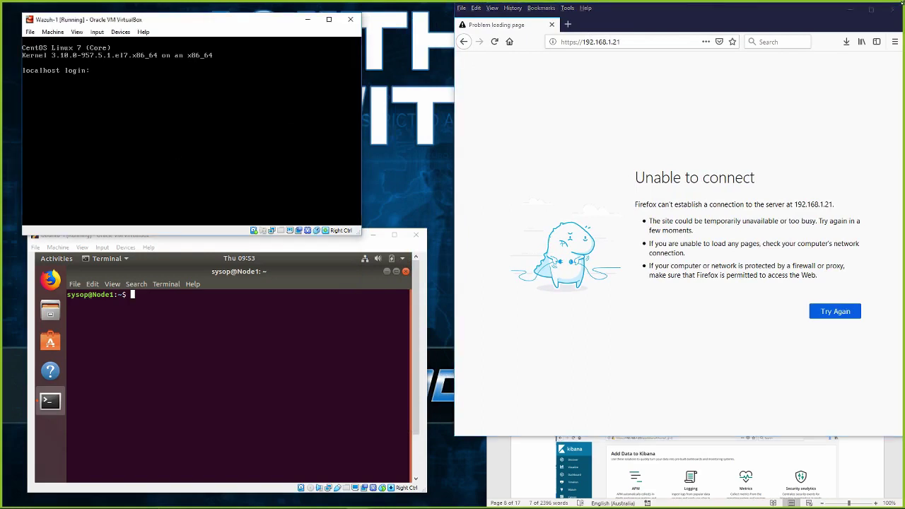
{"action": "type", "text": "root"}
{"action": "key", "text": "Return"}
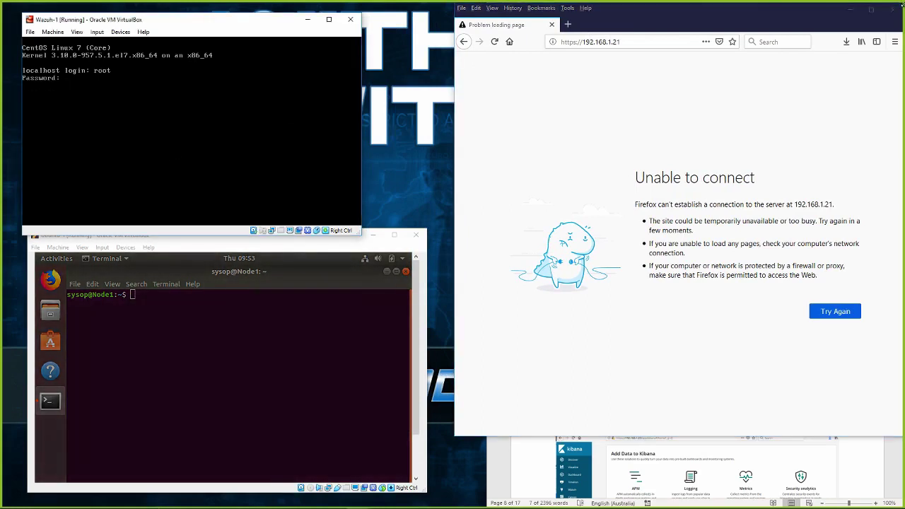
{"action": "key", "text": "Return"}
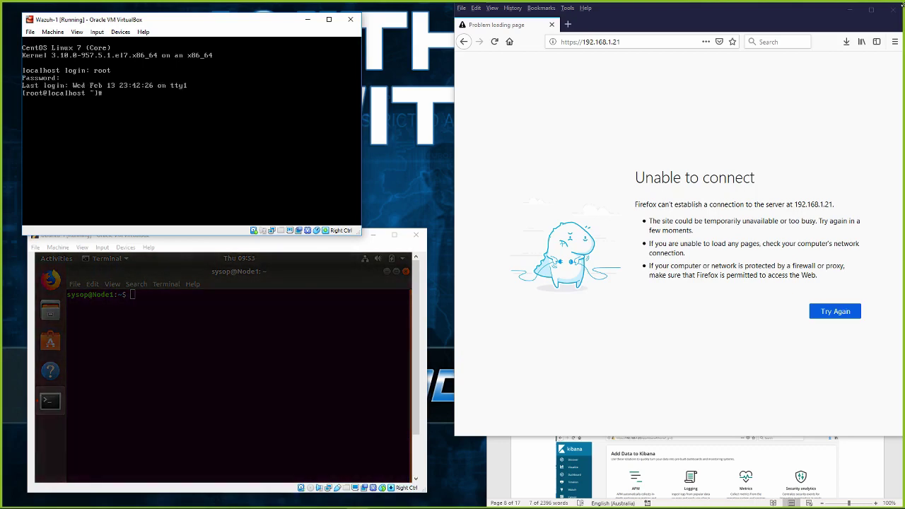
{"action": "type", "text": "ip addr"}
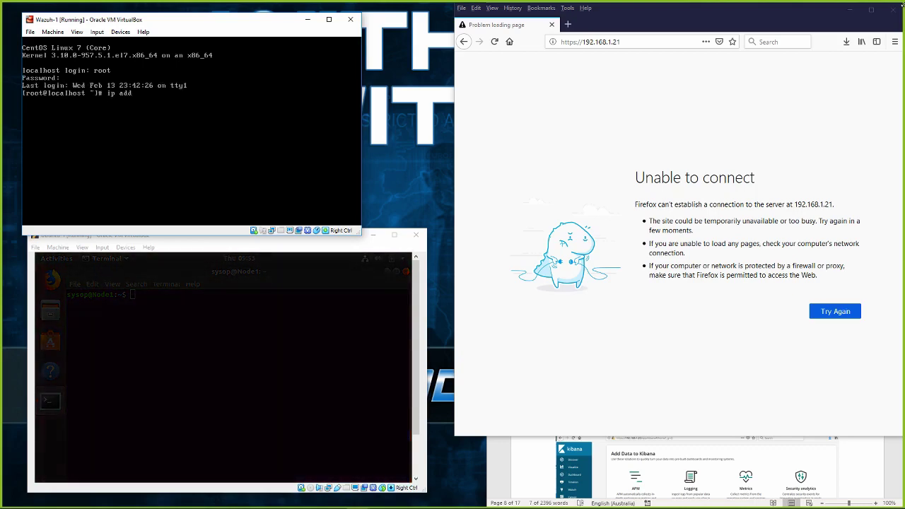
{"action": "key", "text": "Return"}
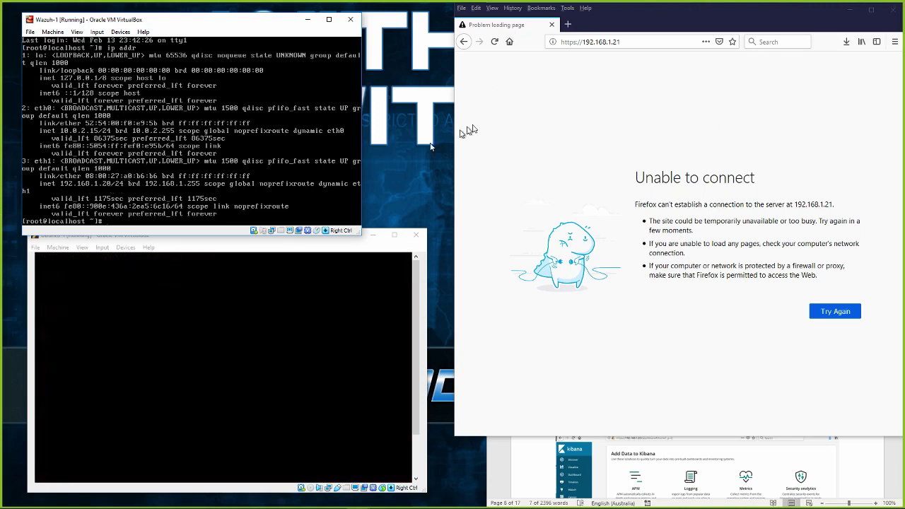
{"action": "left_click", "coordinate": [634, 42]}
{"action": "left_click", "coordinate": [634, 42]}
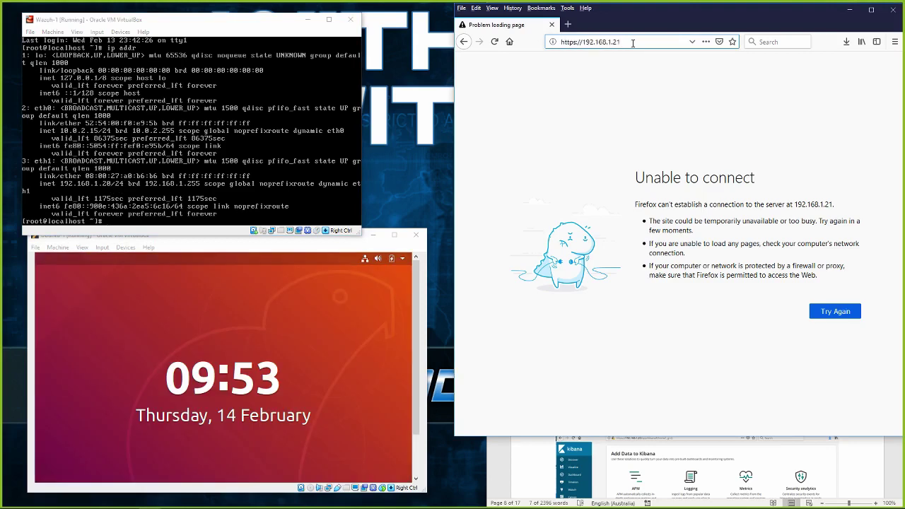
{"action": "key", "text": "BackSpace"}
{"action": "type", "text": "0"}
{"action": "key", "text": "Return"}
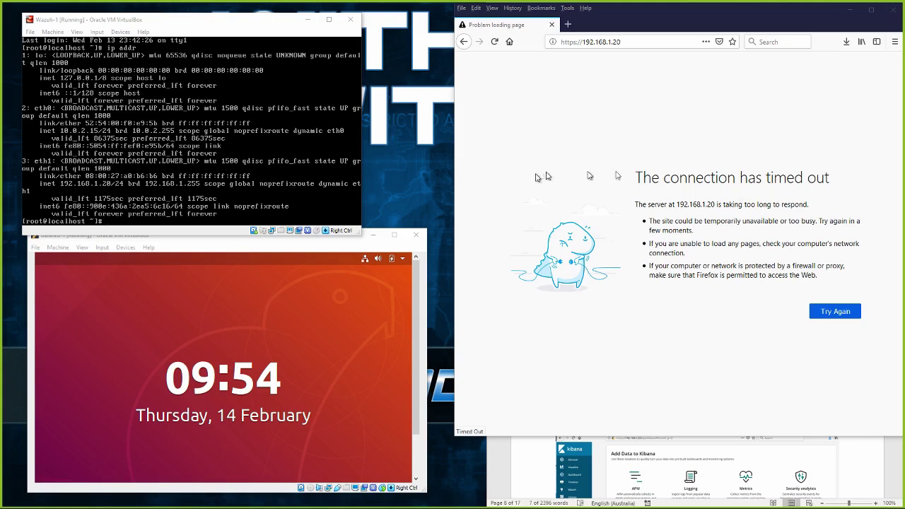
{"action": "left_click", "coordinate": [840, 314]}
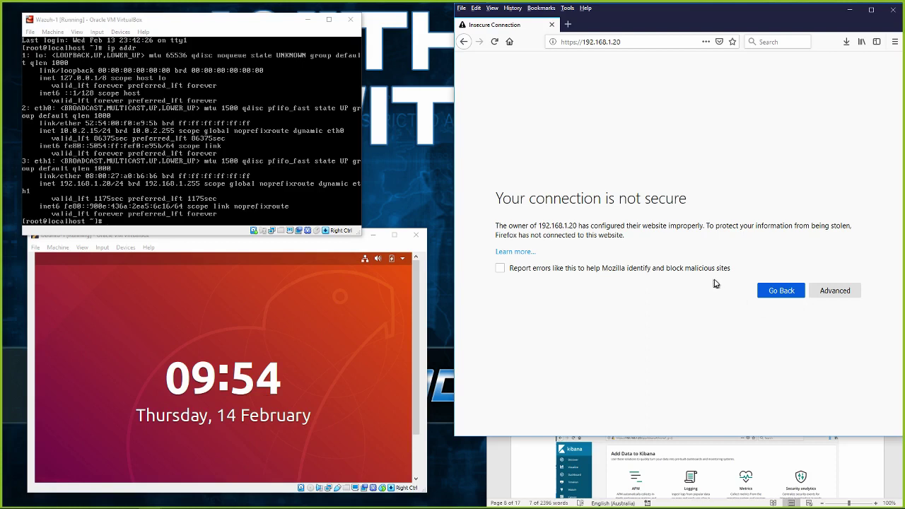
{"action": "left_click", "coordinate": [833, 292]}
{"action": "scroll", "coordinate": [598, 368], "scroll_direction": "down", "scroll_amount": 1}
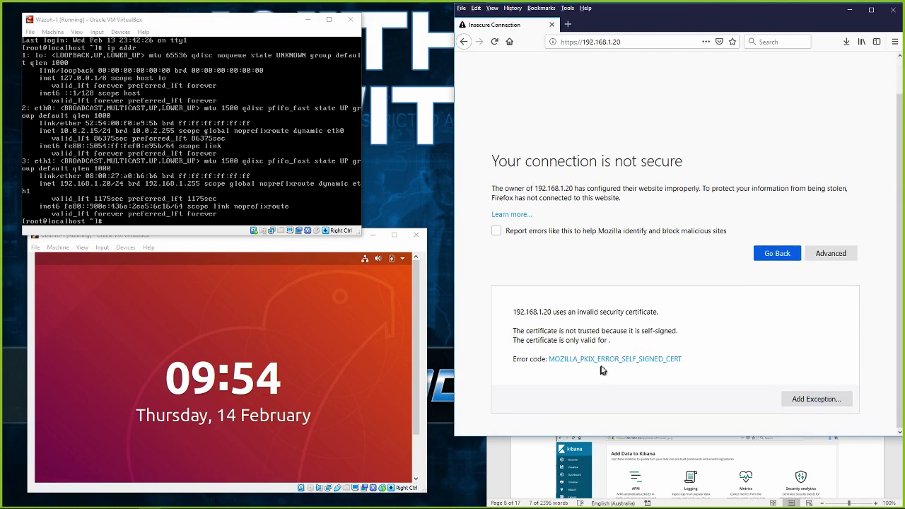
{"action": "left_click", "coordinate": [808, 400]}
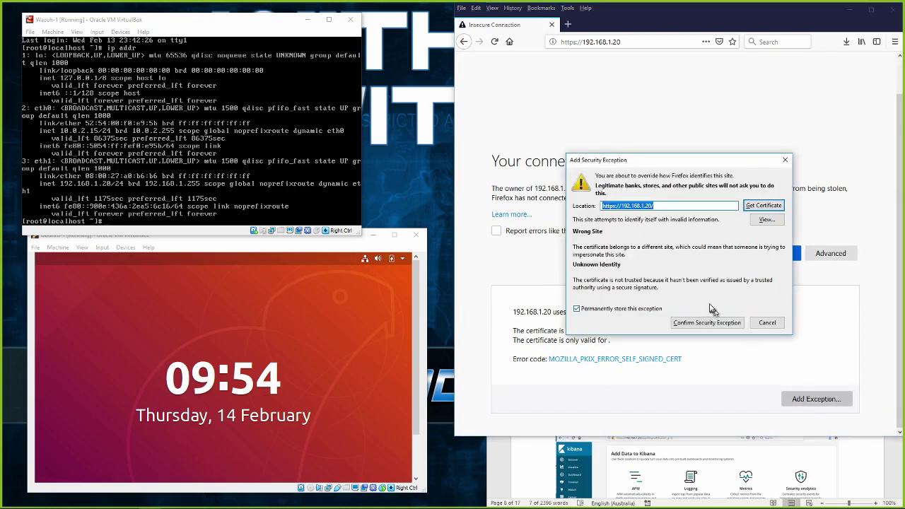
{"action": "left_click", "coordinate": [704, 324]}
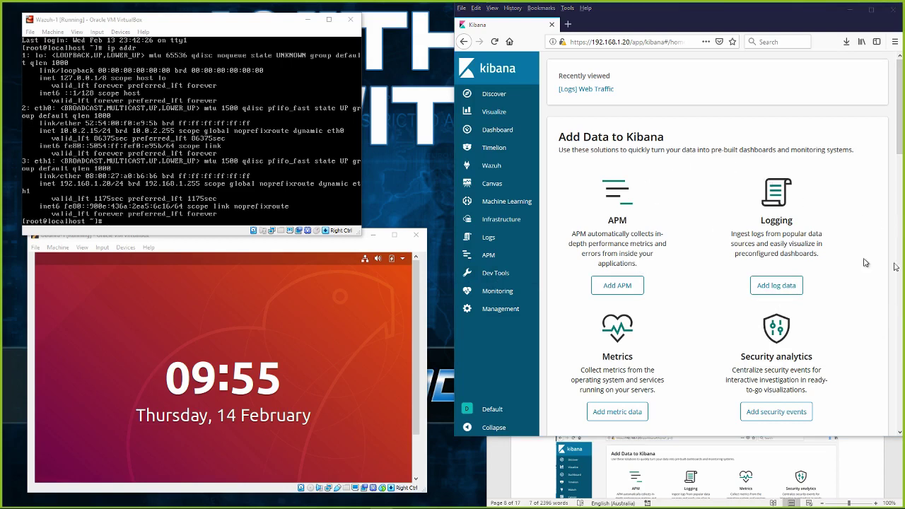
Drag the new Command Prompt window to the centre of the screen over Kibana.
{"action": "left_click_drag", "start_coordinate": [541, 14], "coordinate": [450, 186]}
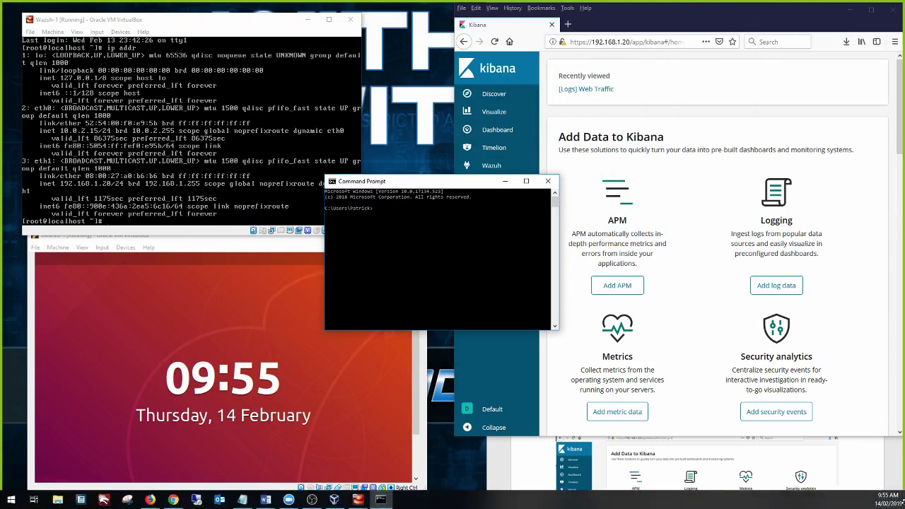
Run ping 192.168.1.20 in Command Prompt and confirm 4 replies with 0% loss.
{"action": "left_click", "coordinate": [13, 503]}
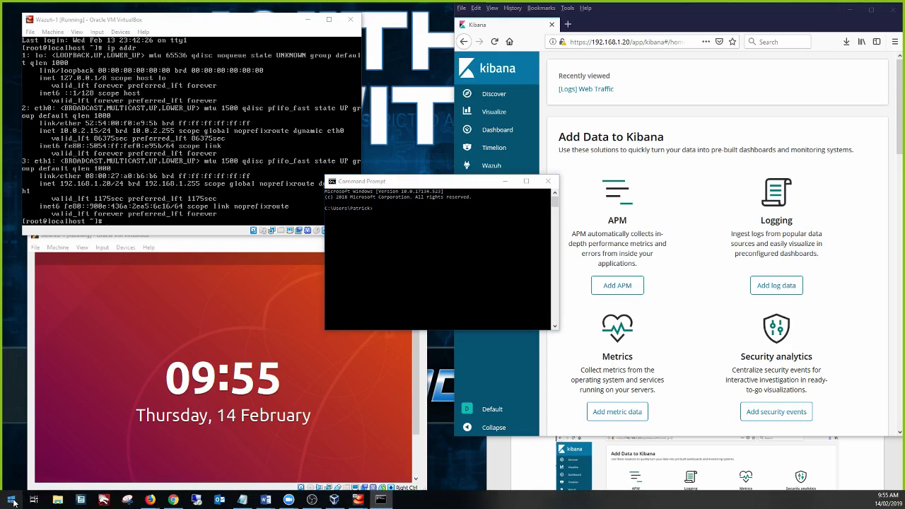
{"action": "right_click", "coordinate": [14, 503]}
{"action": "left_click", "coordinate": [43, 440]}
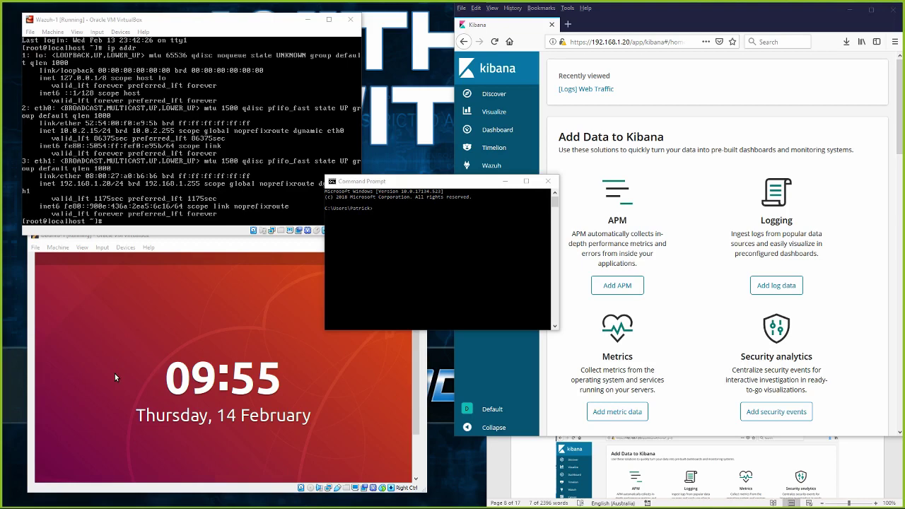
{"action": "left_click", "coordinate": [474, 231]}
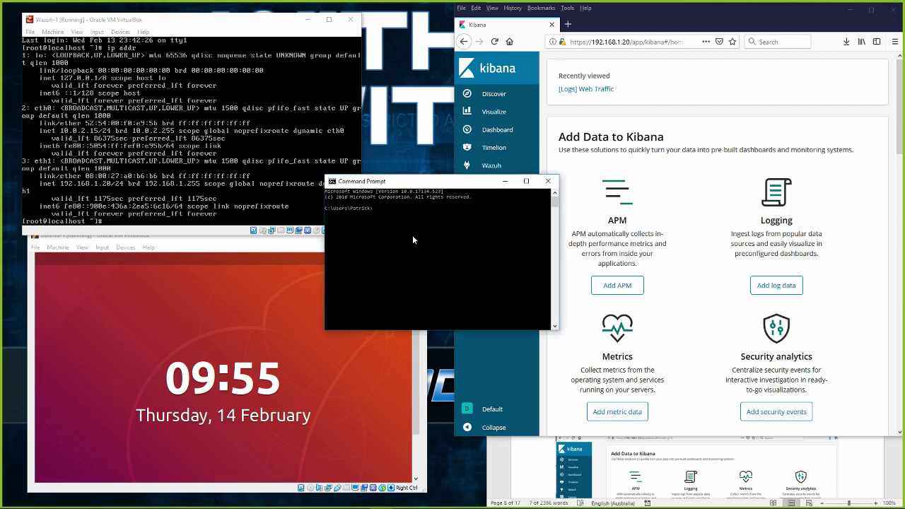
{"action": "type", "text": "ping 192.168.1.20"}
{"action": "key", "text": "Return"}
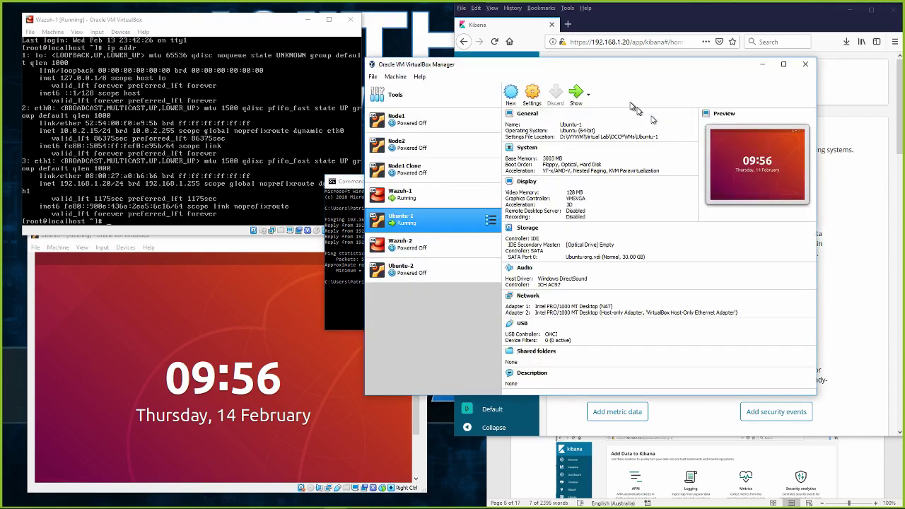
Shift VirtualBox Manager left and open File > Host Network Manager showing the 192.168.1.21/24 adapter.
{"action": "left_click_drag", "start_coordinate": [571, 70], "coordinate": [418, 98]}
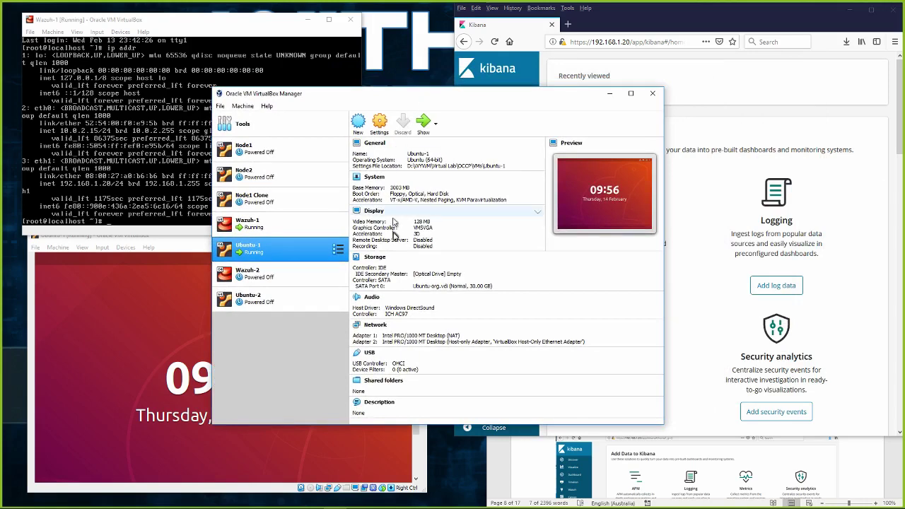
{"action": "left_click", "coordinate": [220, 106]}
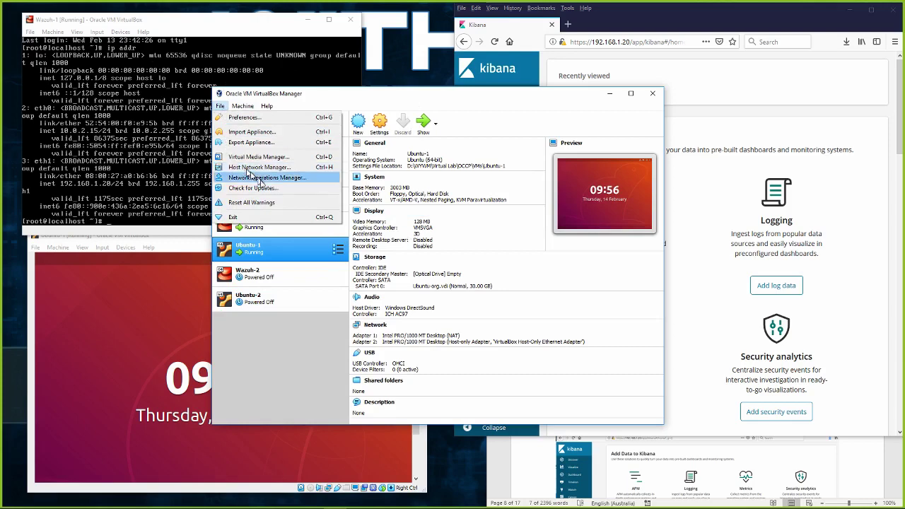
{"action": "left_click", "coordinate": [293, 346]}
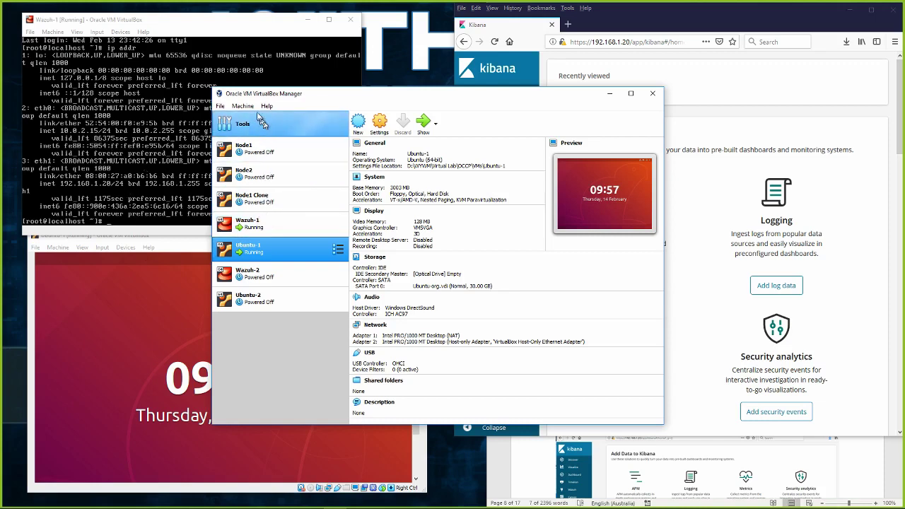
{"action": "left_click", "coordinate": [221, 106]}
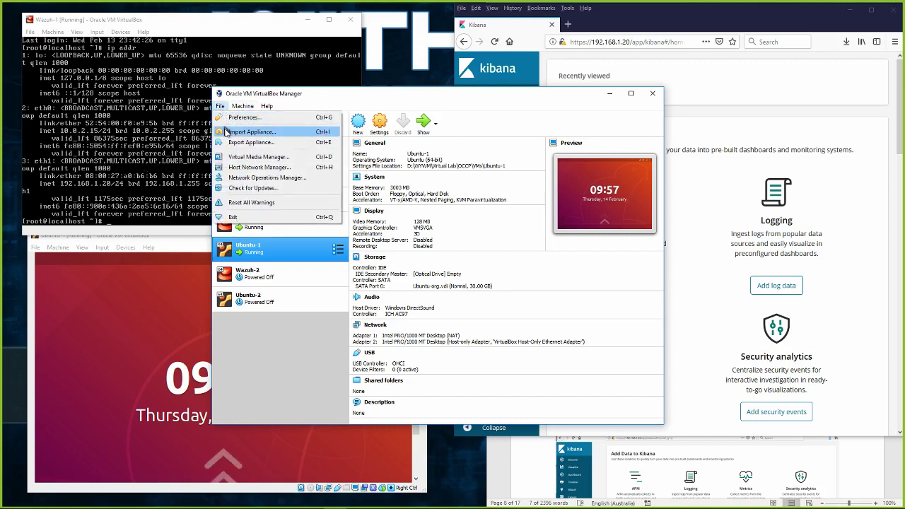
{"action": "left_click", "coordinate": [243, 167]}
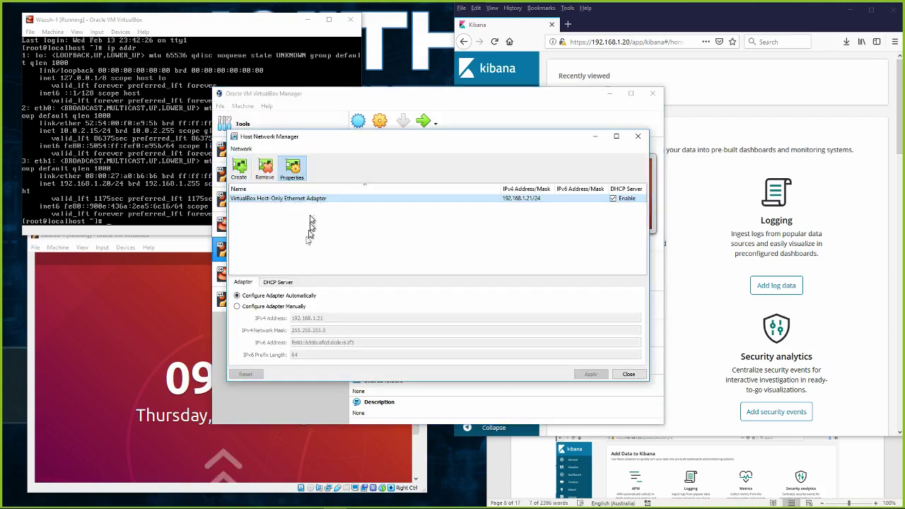
Change the DHCP server address and lower/upper bounds to 192.168.0.x, then close Host Network Manager.
{"action": "left_click", "coordinate": [278, 282]}
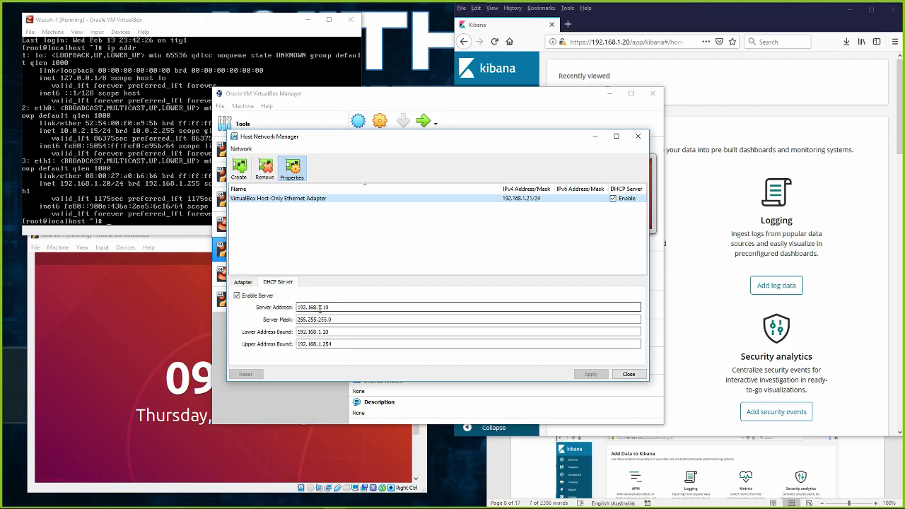
{"action": "left_click", "coordinate": [319, 307]}
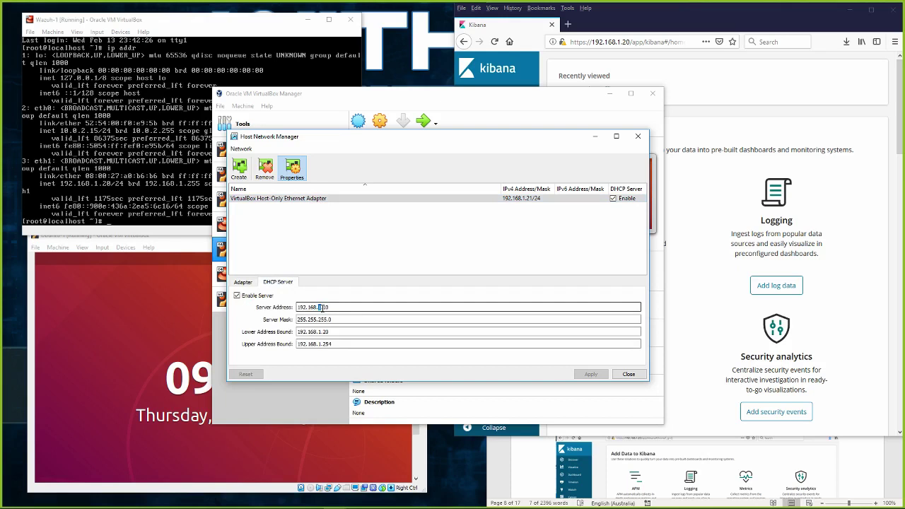
{"action": "key", "text": "Delete"}
{"action": "type", "text": "0"}
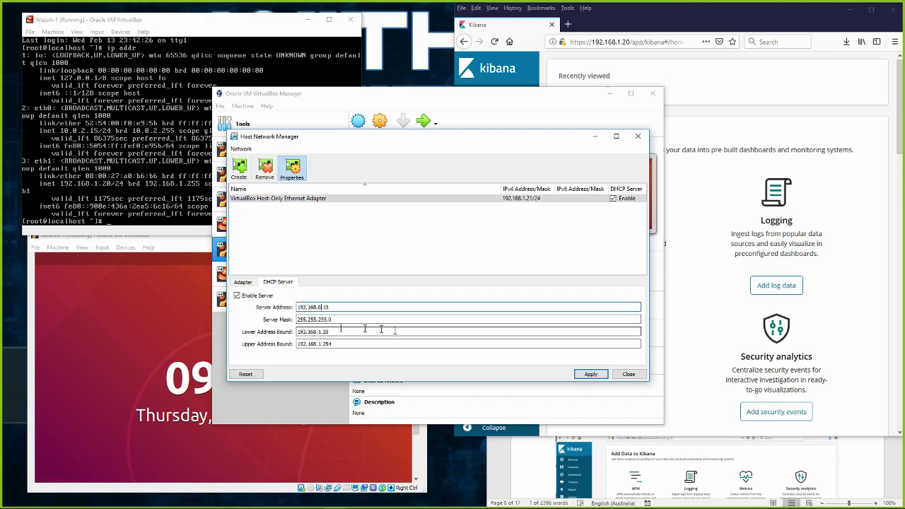
{"action": "left_click", "coordinate": [319, 332]}
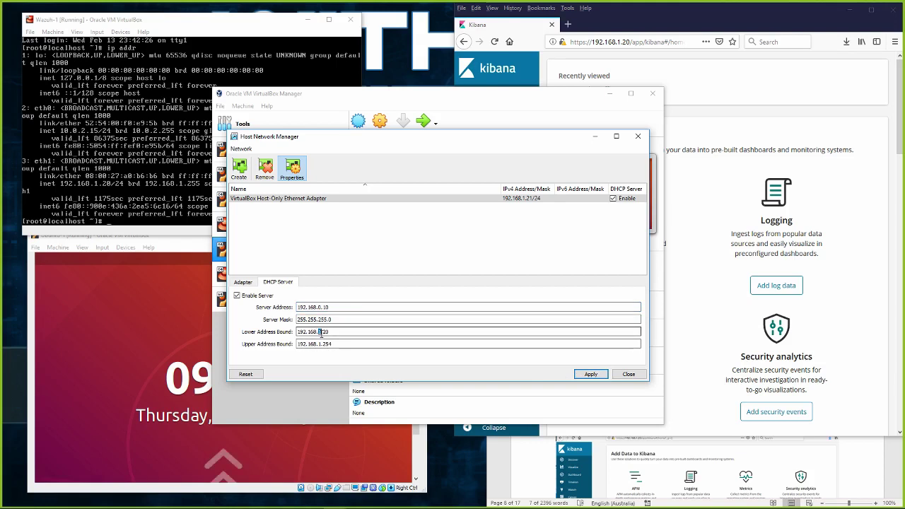
{"action": "key", "text": "Delete"}
{"action": "type", "text": "0"}
{"action": "left_click", "coordinate": [319, 344]}
{"action": "type", "text": "0"}
{"action": "key", "text": "Delete"}
{"action": "type", "text": "."}
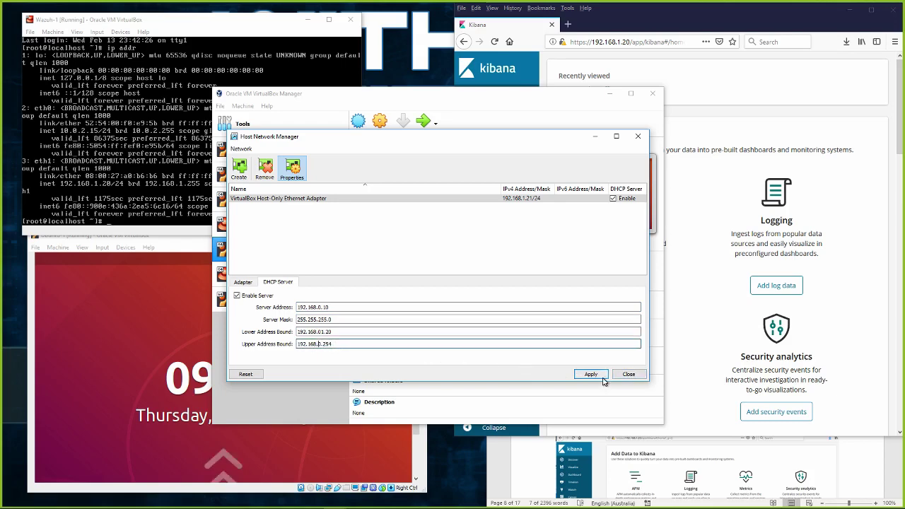
{"action": "left_click", "coordinate": [627, 375]}
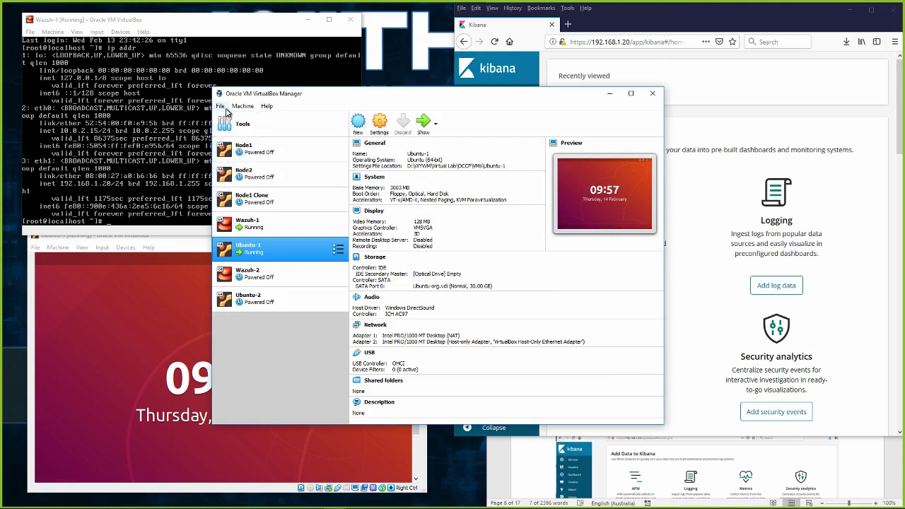
Reopen Host Network Manager to check the adapter at 192.168.1.21 / 255.255.255.0, then close it.
{"action": "left_click", "coordinate": [222, 107]}
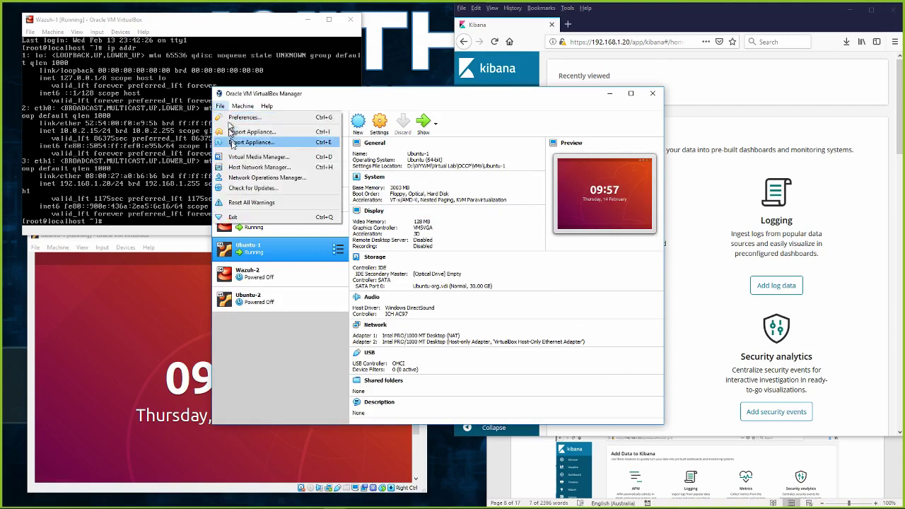
{"action": "left_click", "coordinate": [242, 169]}
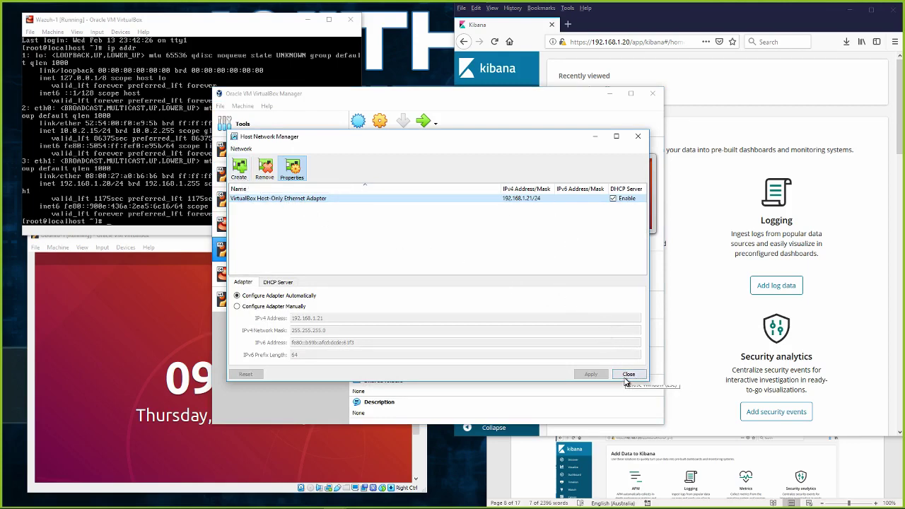
{"action": "left_click", "coordinate": [629, 375]}
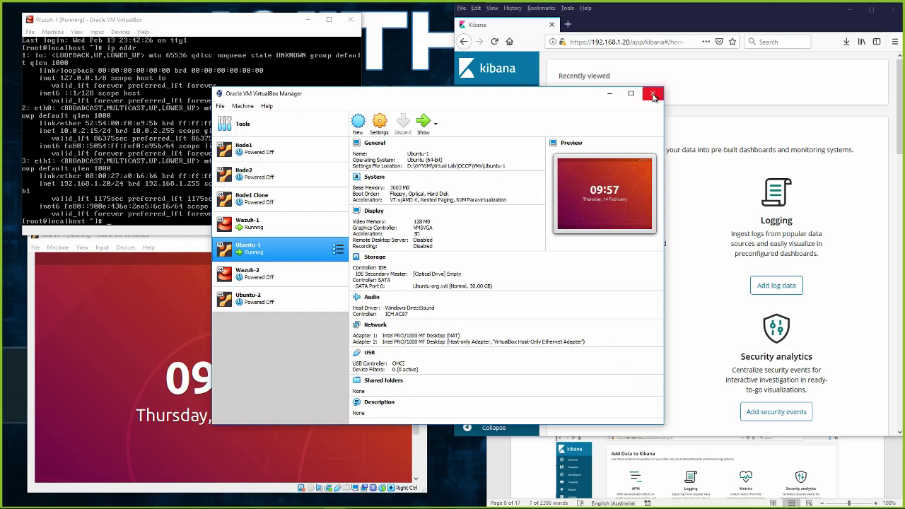